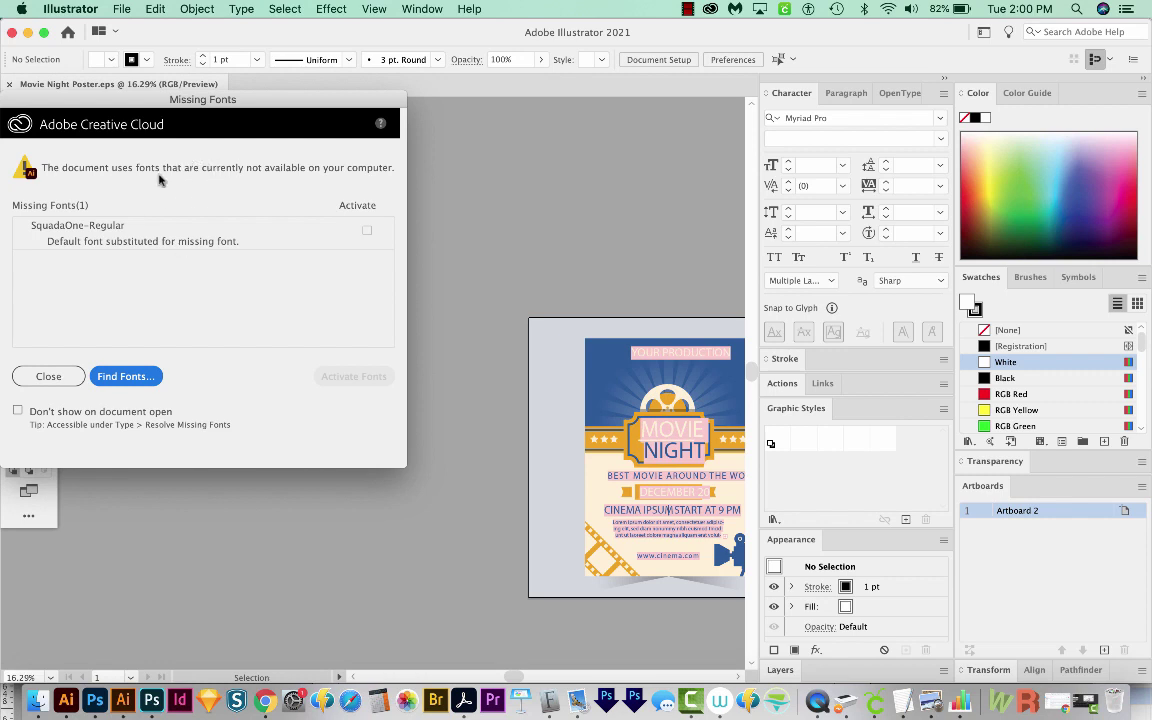
Replace the missing SquadaOne Regular font with Oswald Light throughout the poster document
{"action": "left_click", "coordinate": [55, 371]}
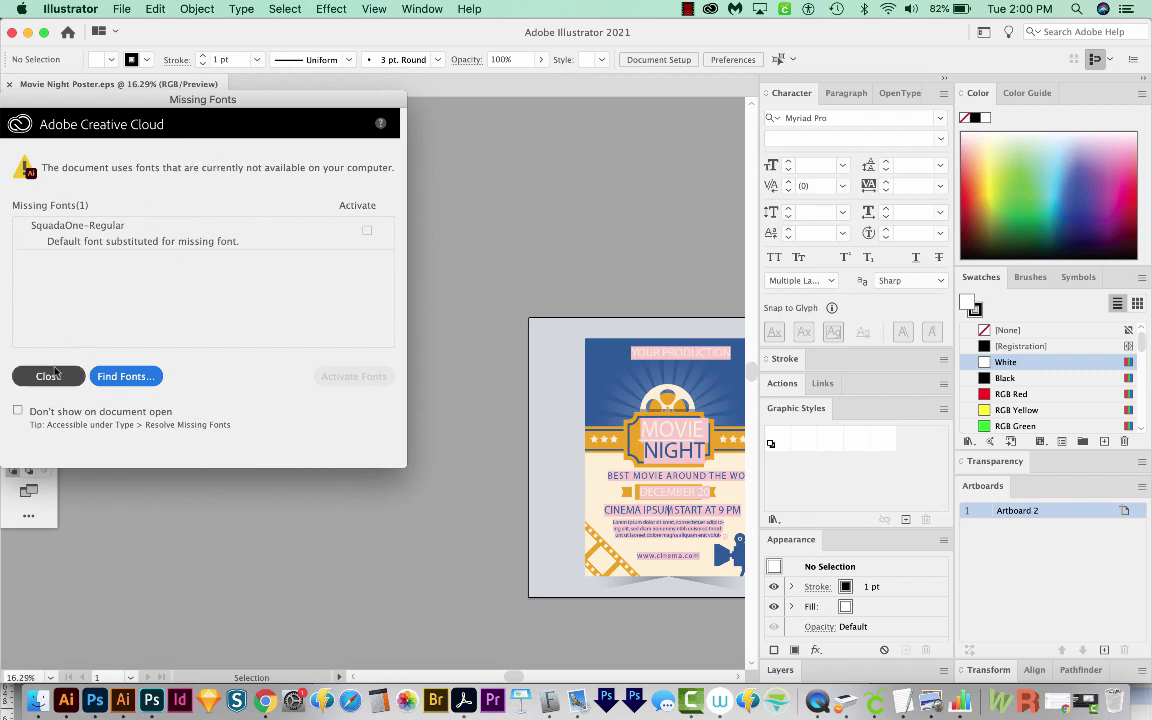
{"action": "left_click", "coordinate": [118, 376]}
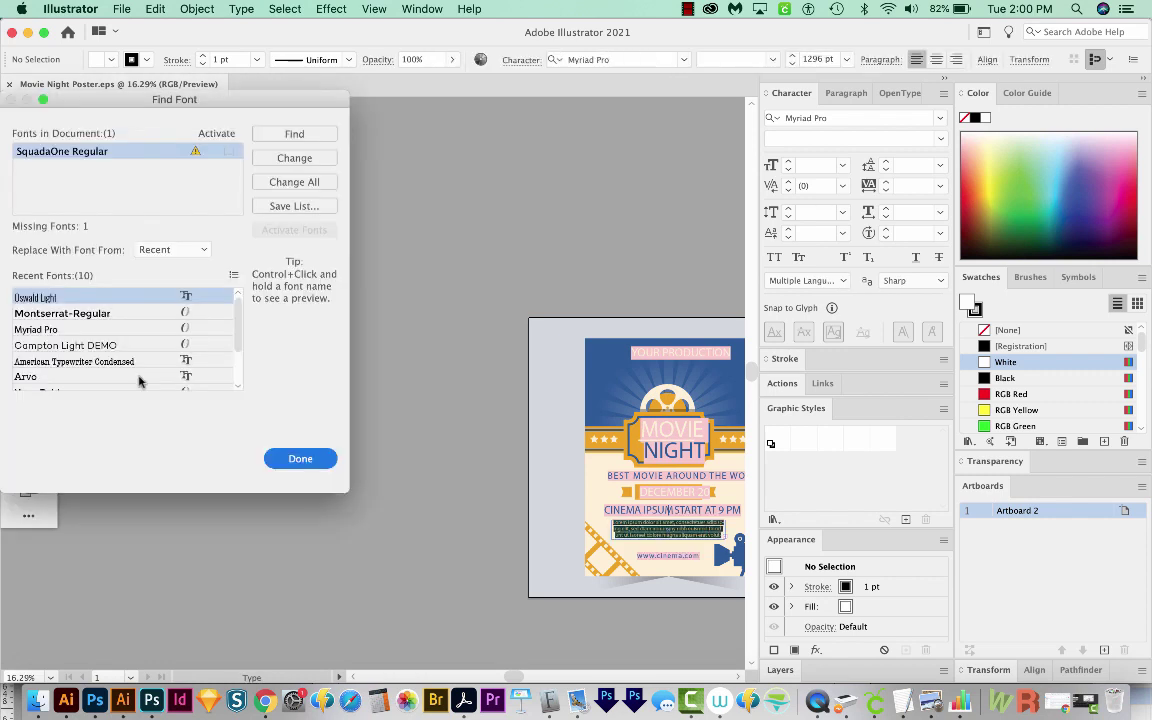
{"action": "left_click", "coordinate": [72, 298]}
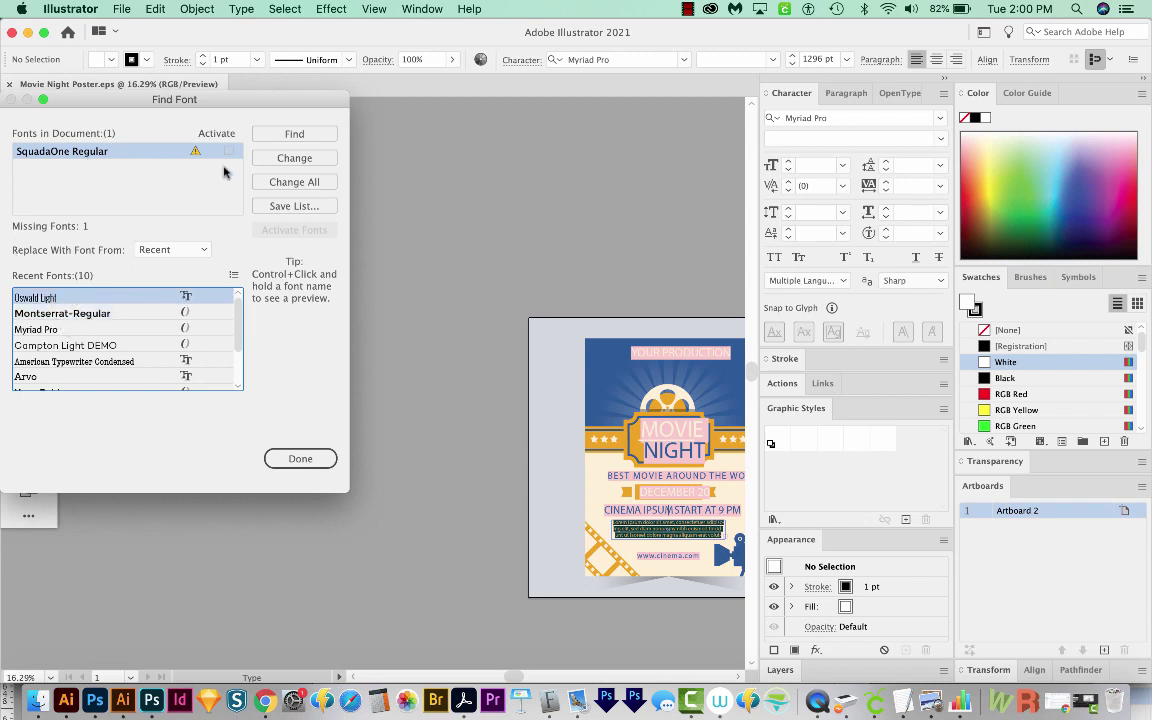
{"action": "left_click", "coordinate": [288, 185]}
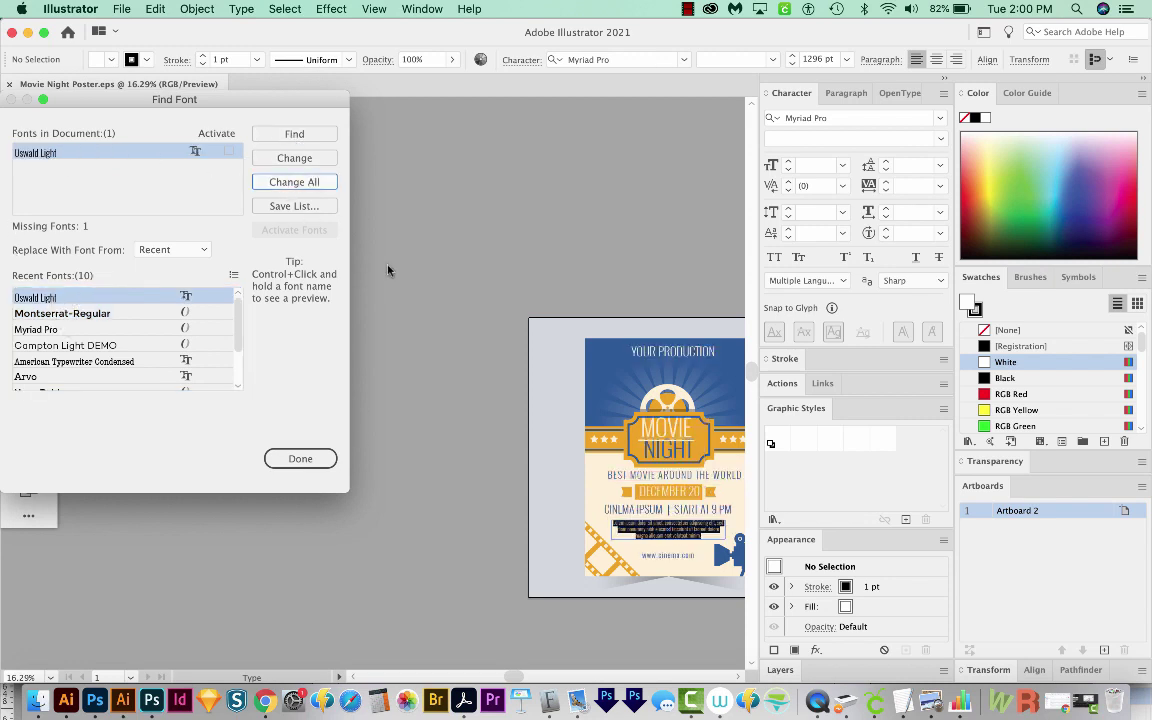
{"action": "left_click", "coordinate": [290, 458]}
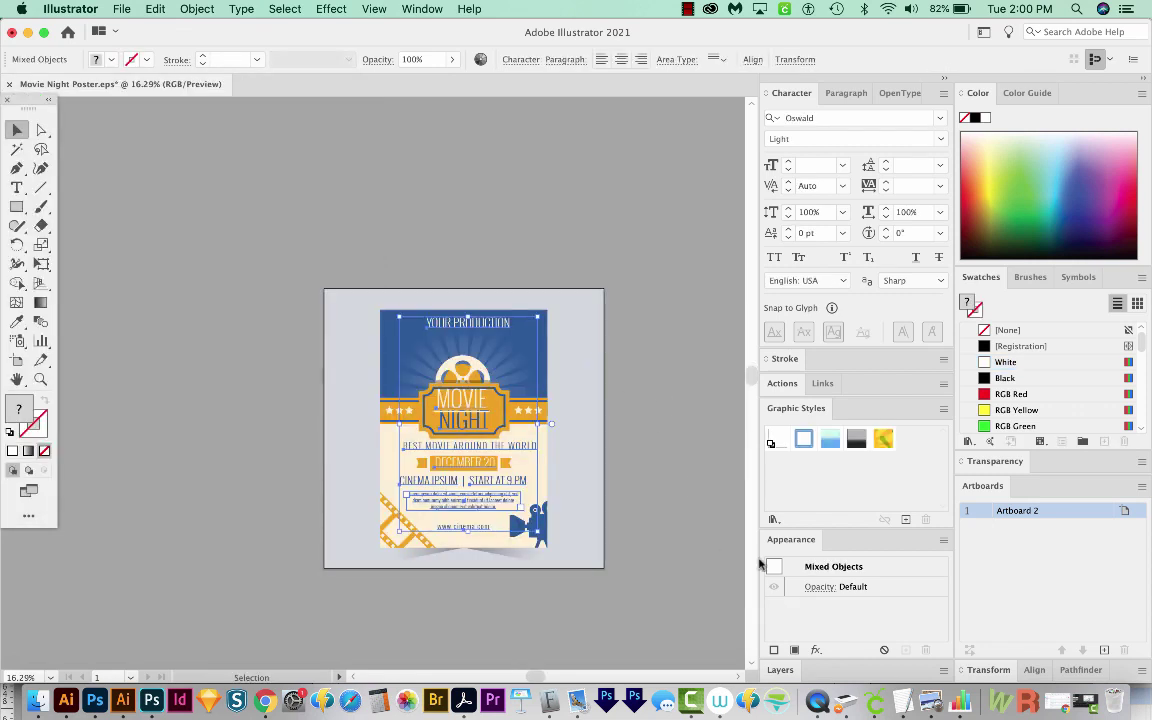
Unlock the background Layer 2 and delete it together with its artwork
{"action": "double_click", "coordinate": [864, 536]}
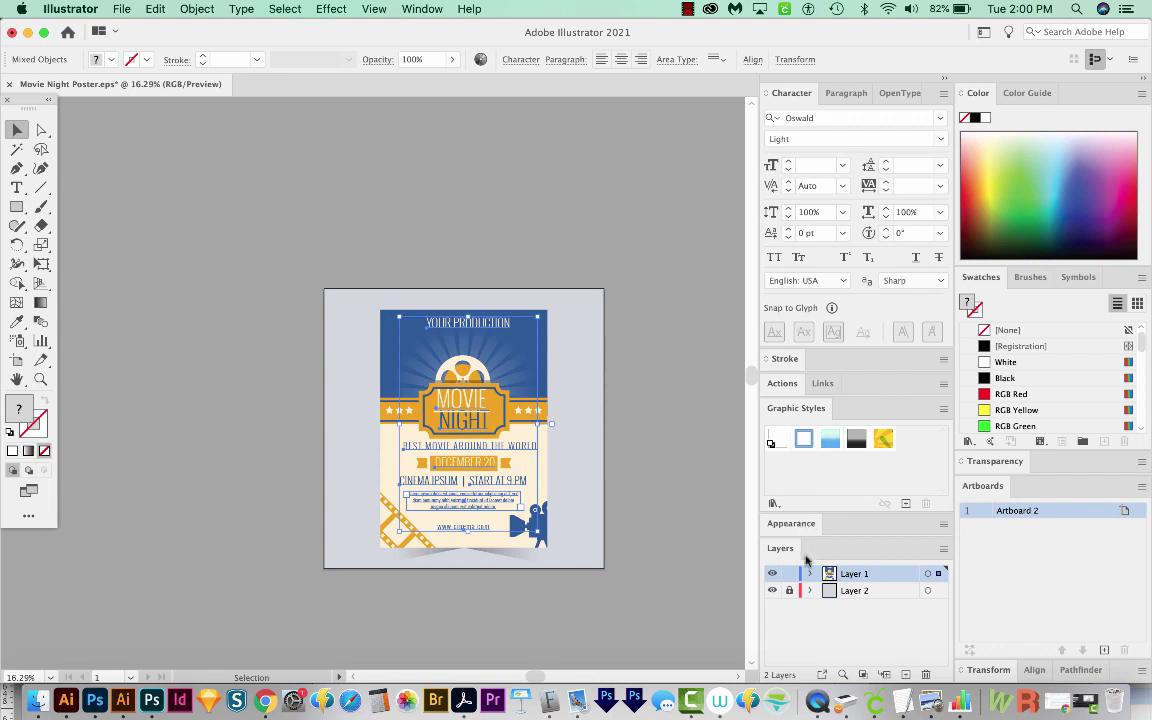
{"action": "left_click", "coordinate": [789, 591]}
{"action": "left_click", "coordinate": [870, 591]}
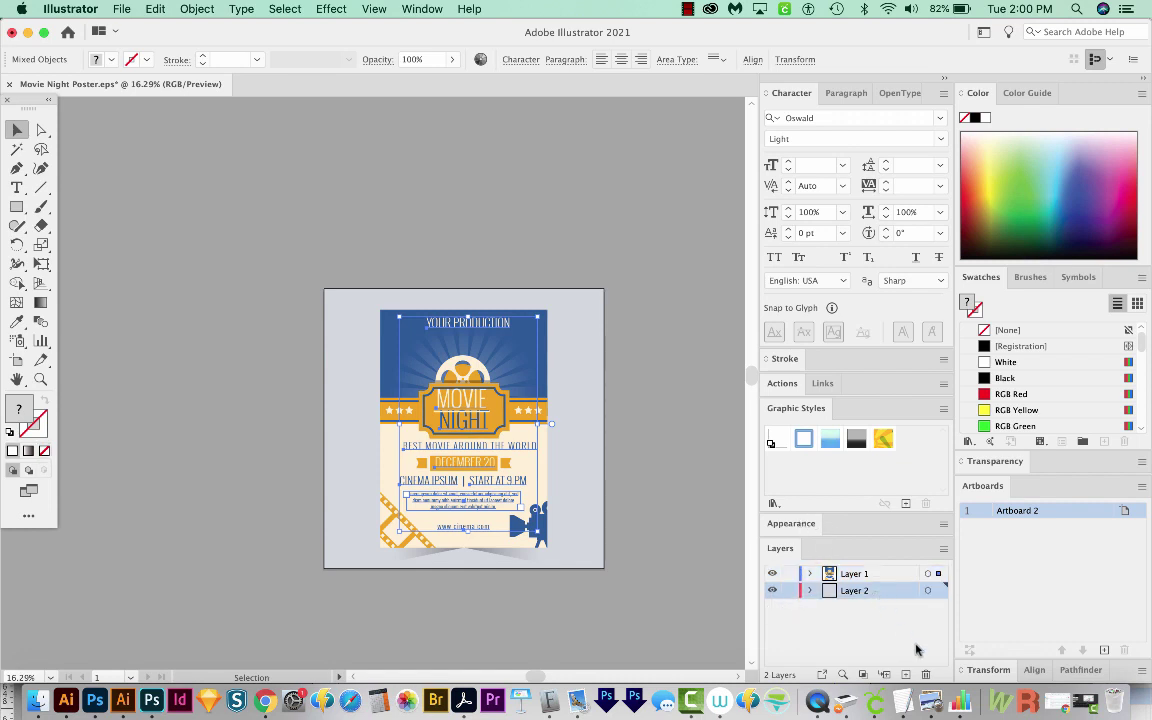
{"action": "left_click", "coordinate": [927, 676]}
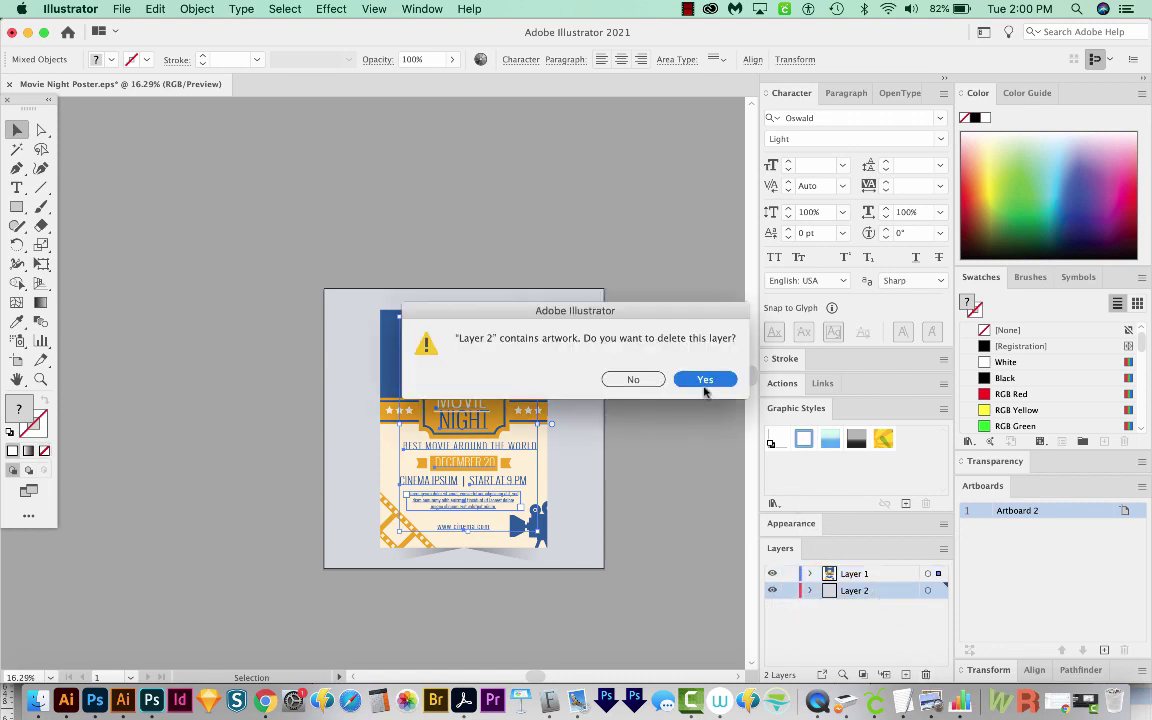
{"action": "left_click", "coordinate": [705, 380]}
Place the three photos pexels-pixabay-277590.jpg, 208560.jpg and 158465.jpg from the Finder's Downloads folder into the Illustrator poster document
{"action": "key", "text": "z"}
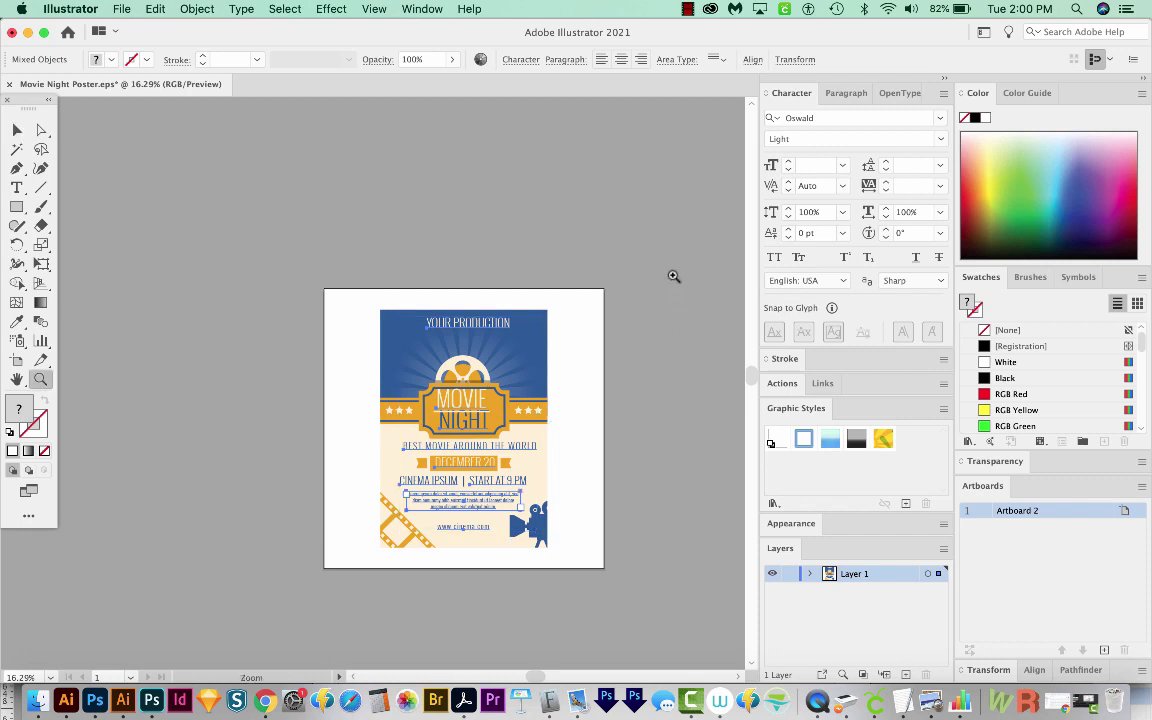
{"action": "left_click_drag", "start_coordinate": [321, 604], "coordinate": [452, 499]}
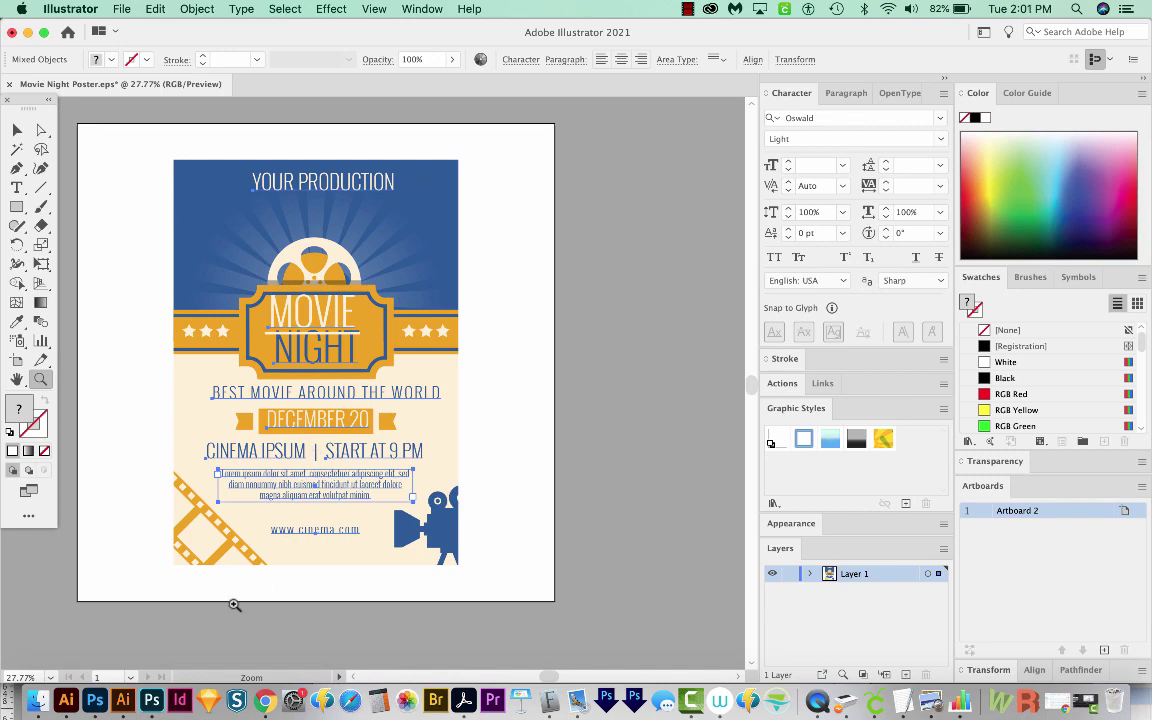
{"action": "left_click", "coordinate": [38, 703]}
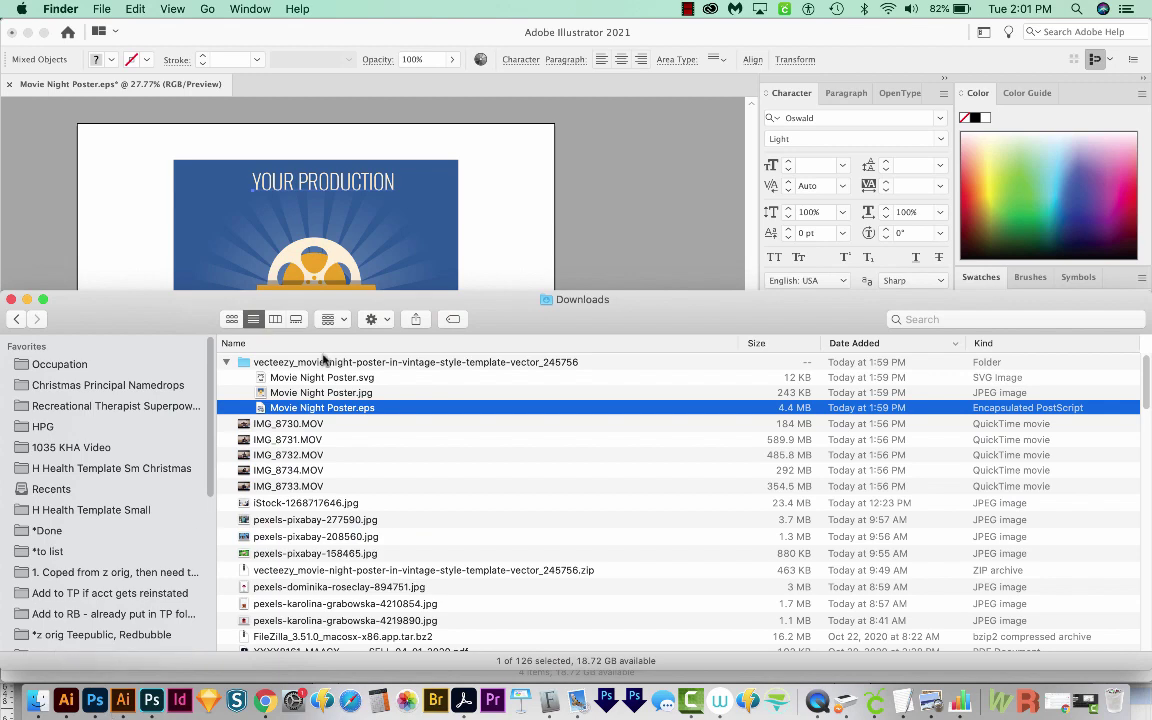
{"action": "left_click", "coordinate": [376, 519]}
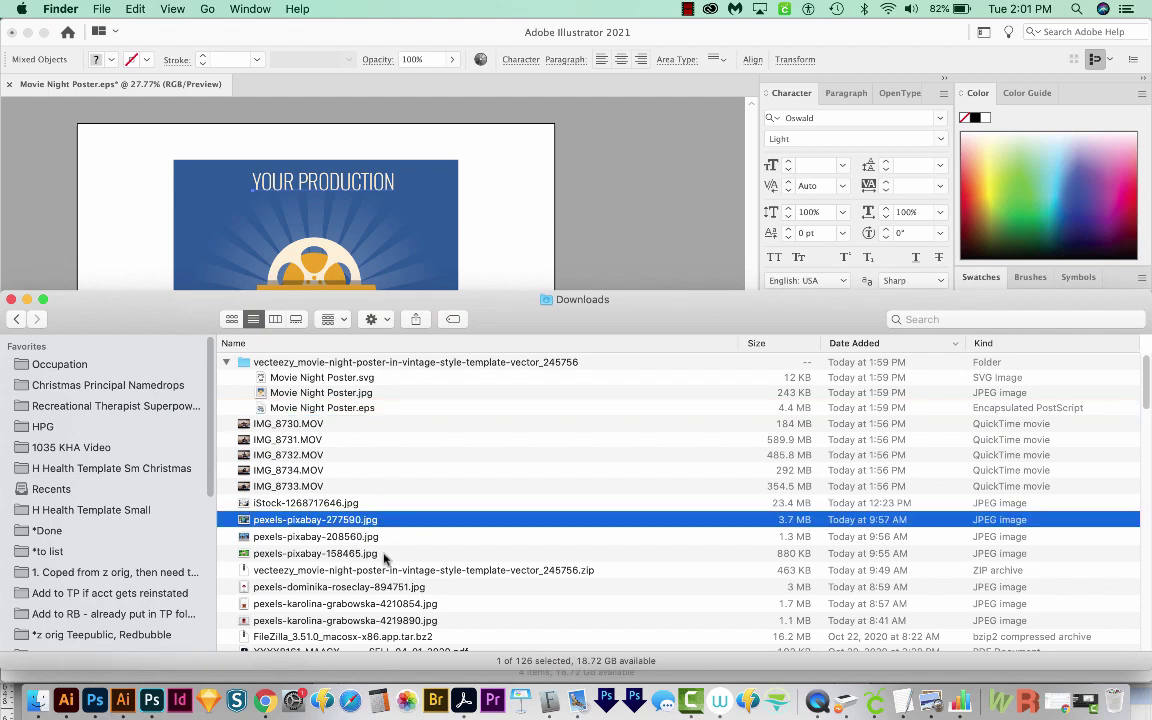
{"action": "left_click", "coordinate": [380, 554], "text": "shift"}
{"action": "left_click_drag", "start_coordinate": [292, 537], "coordinate": [580, 214]}
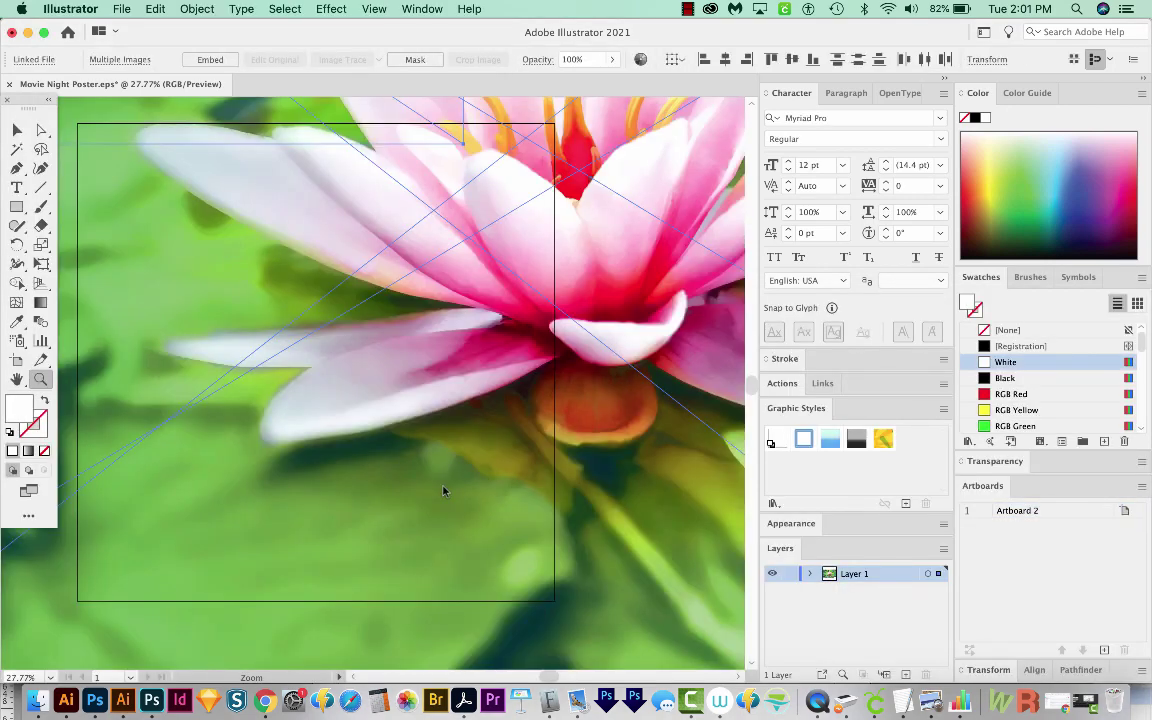
Scale the three placed photos uniformly to 20%
{"action": "key", "text": "s"}
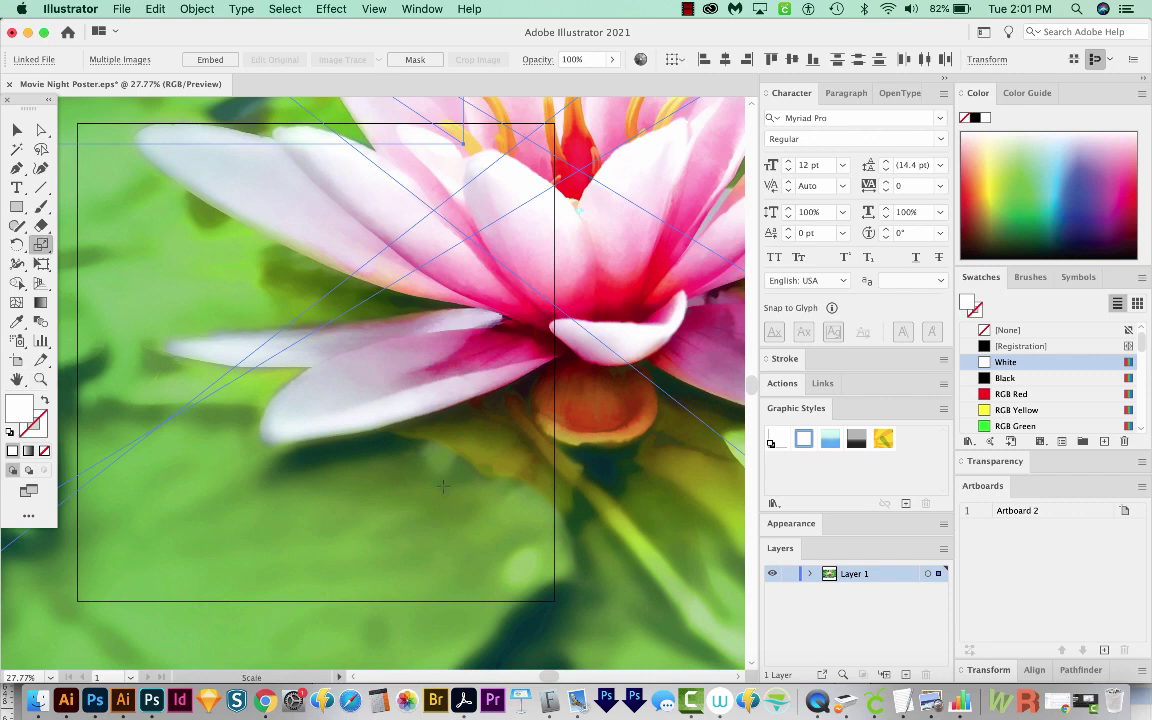
{"action": "double_click", "coordinate": [42, 245]}
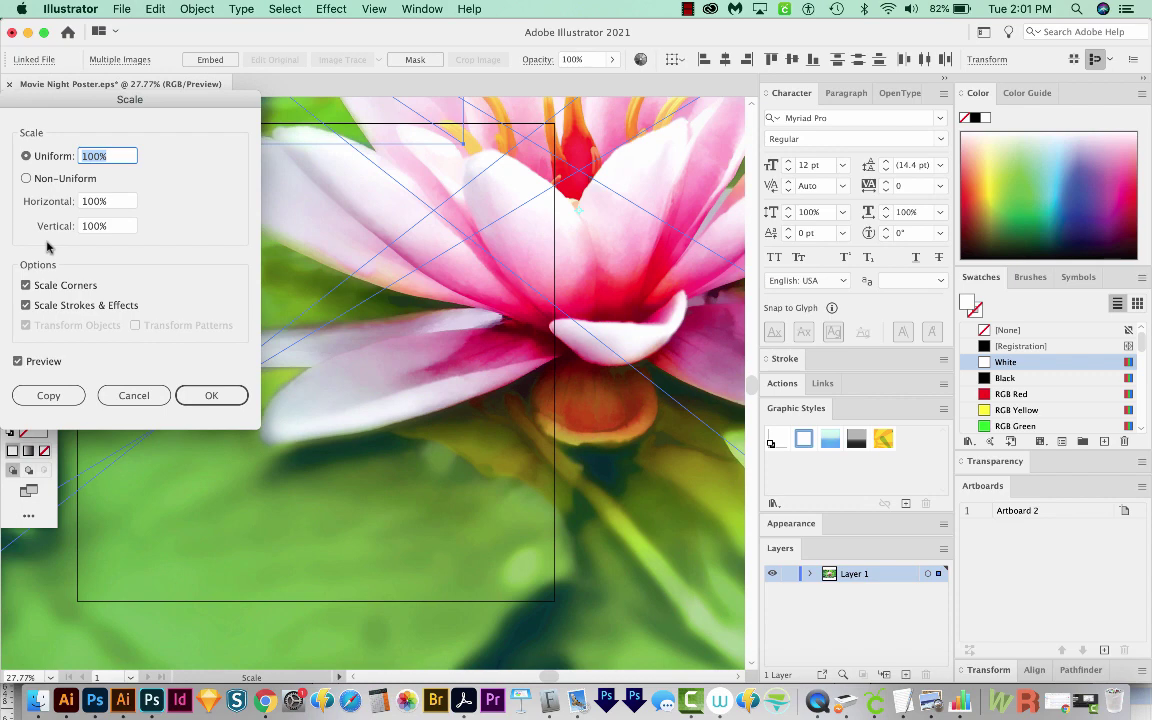
{"action": "type", "text": "20"}
{"action": "left_click", "coordinate": [206, 395]}
Arrange the photos in a column beside the poster, with the blue house above the teal door and the lotus below it
{"action": "key", "text": "v"}
{"action": "scroll", "coordinate": [201, 407], "scroll_direction": "right", "scroll_amount": 2}
{"action": "left_click_drag", "start_coordinate": [427, 198], "coordinate": [500, 475]}
{"action": "left_click_drag", "start_coordinate": [500, 290], "coordinate": [548, 362]}
{"action": "scroll", "coordinate": [548, 362], "scroll_direction": "up", "scroll_amount": 3}
{"action": "scroll", "coordinate": [548, 362], "scroll_direction": "right", "scroll_amount": 1}
{"action": "left_click_drag", "start_coordinate": [390, 225], "coordinate": [437, 173]}
{"action": "scroll", "coordinate": [500, 360], "scroll_direction": "down", "scroll_amount": 3}
{"action": "scroll", "coordinate": [500, 360], "scroll_direction": "left", "scroll_amount": 1}
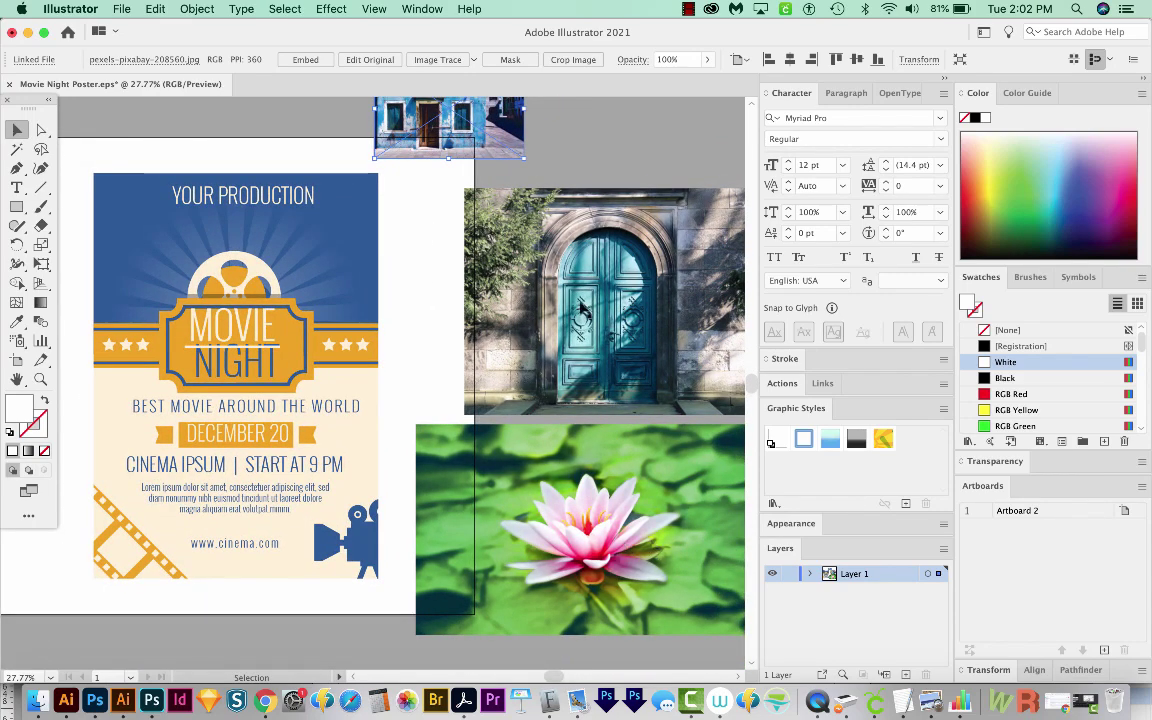
{"action": "scroll", "coordinate": [524, 335], "scroll_direction": "up", "scroll_amount": 1}
{"action": "scroll", "coordinate": [510, 225], "scroll_direction": "up", "scroll_amount": 3}
{"action": "scroll", "coordinate": [510, 225], "scroll_direction": "left", "scroll_amount": 1}
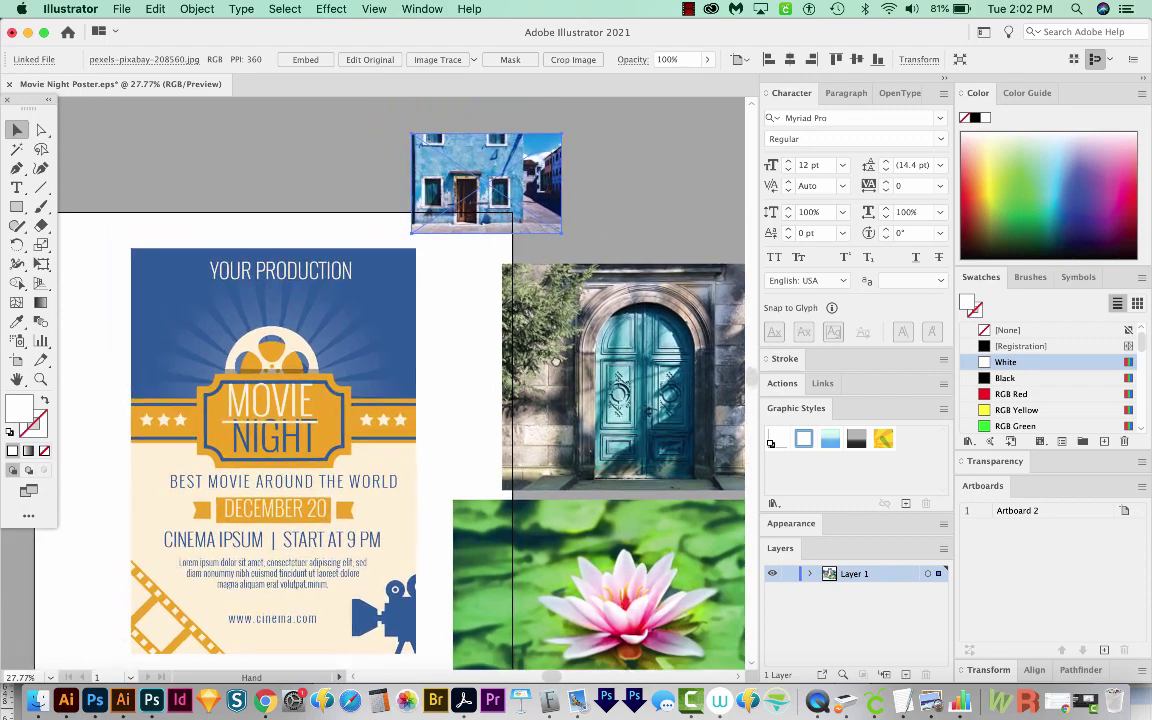
{"action": "left_click_drag", "start_coordinate": [460, 195], "coordinate": [533, 200]}
{"action": "scroll", "coordinate": [484, 335], "scroll_direction": "down", "scroll_amount": 1}
{"action": "scroll", "coordinate": [484, 335], "scroll_direction": "right", "scroll_amount": 1}
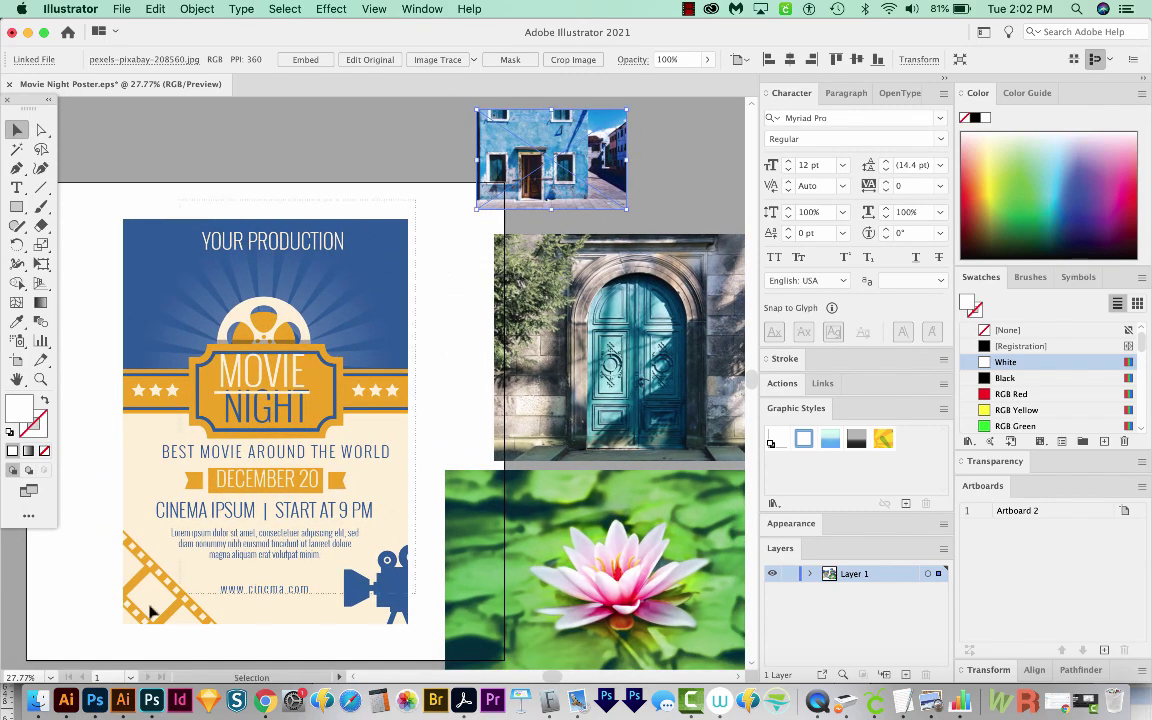
Recolor the poster group with the Color Theme Picker, sampling the lotus photo, and move the recolor dialog clear of the poster
{"action": "left_click", "coordinate": [136, 570]}
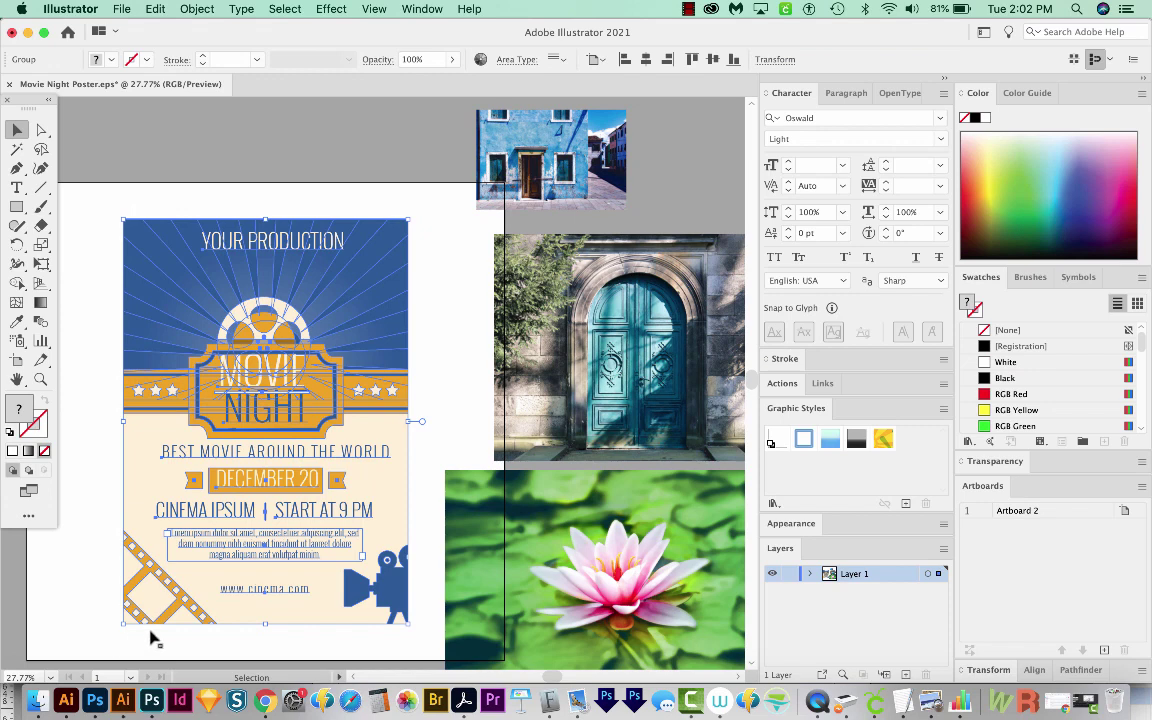
{"action": "left_click", "coordinate": [481, 59]}
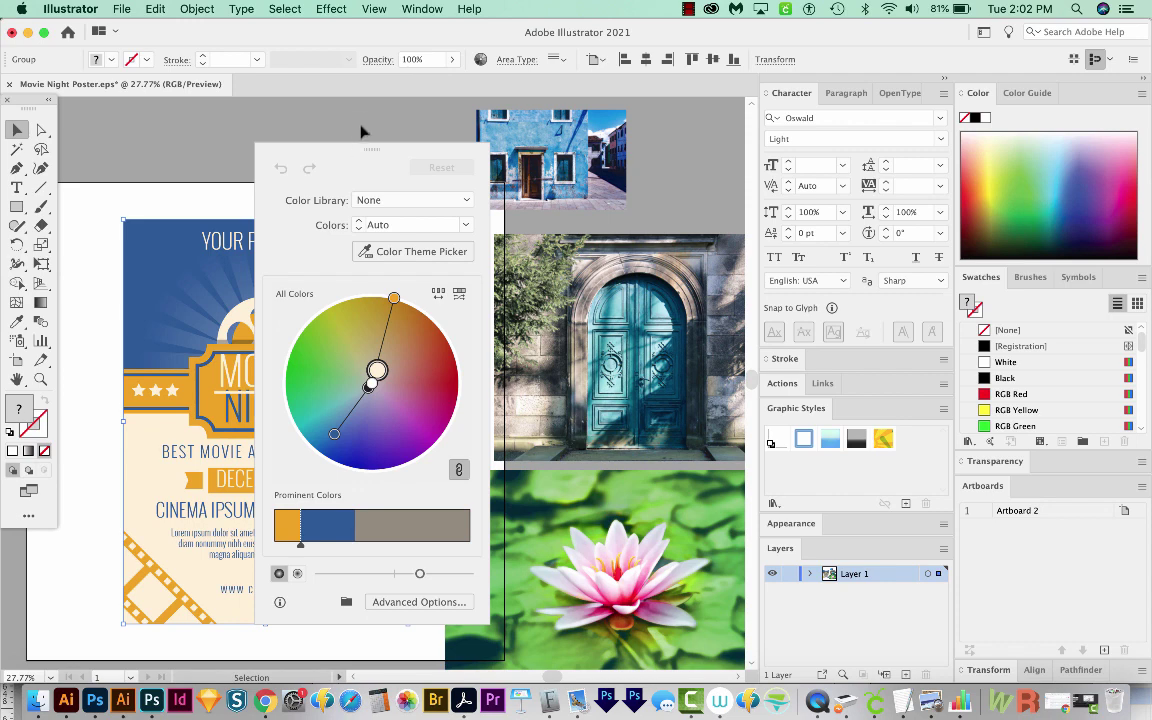
{"action": "left_click_drag", "start_coordinate": [371, 160], "coordinate": [387, 180]}
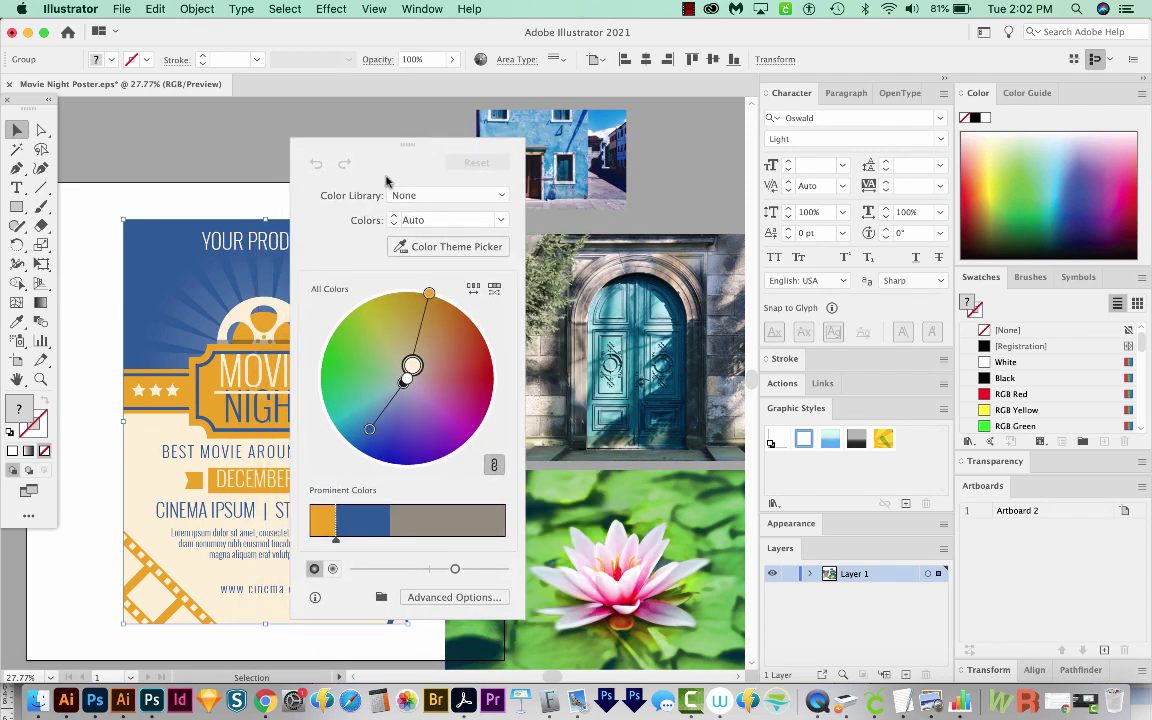
{"action": "left_click", "coordinate": [431, 250]}
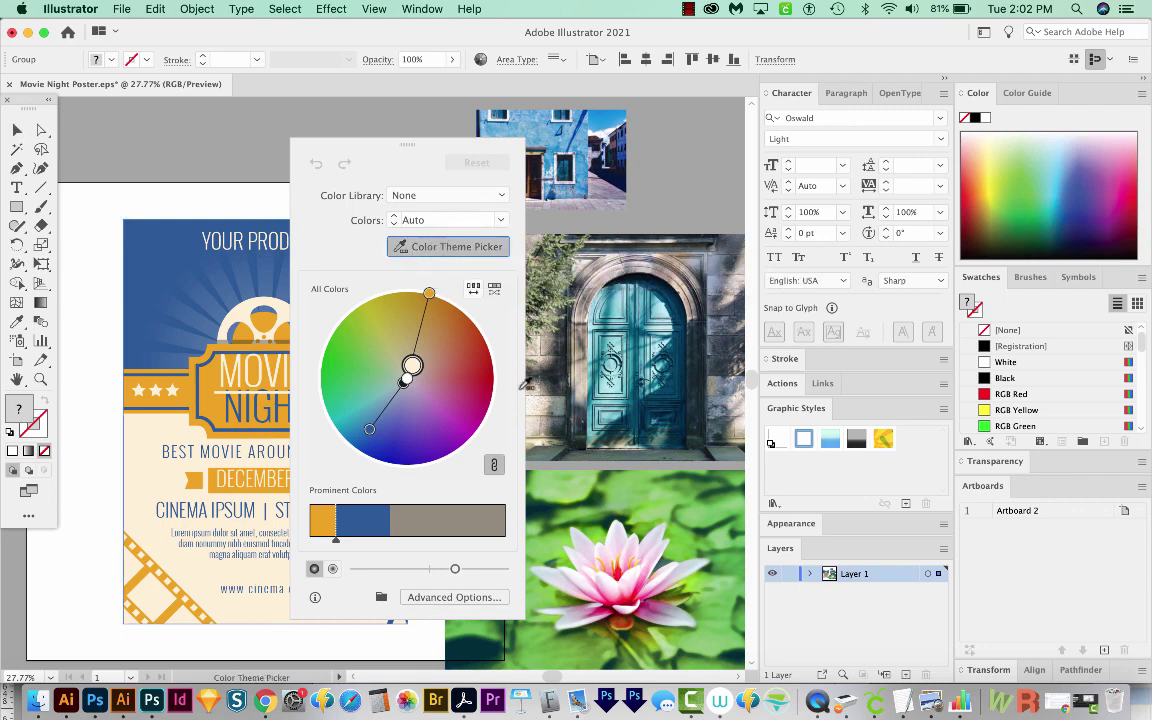
{"action": "left_click", "coordinate": [638, 503]}
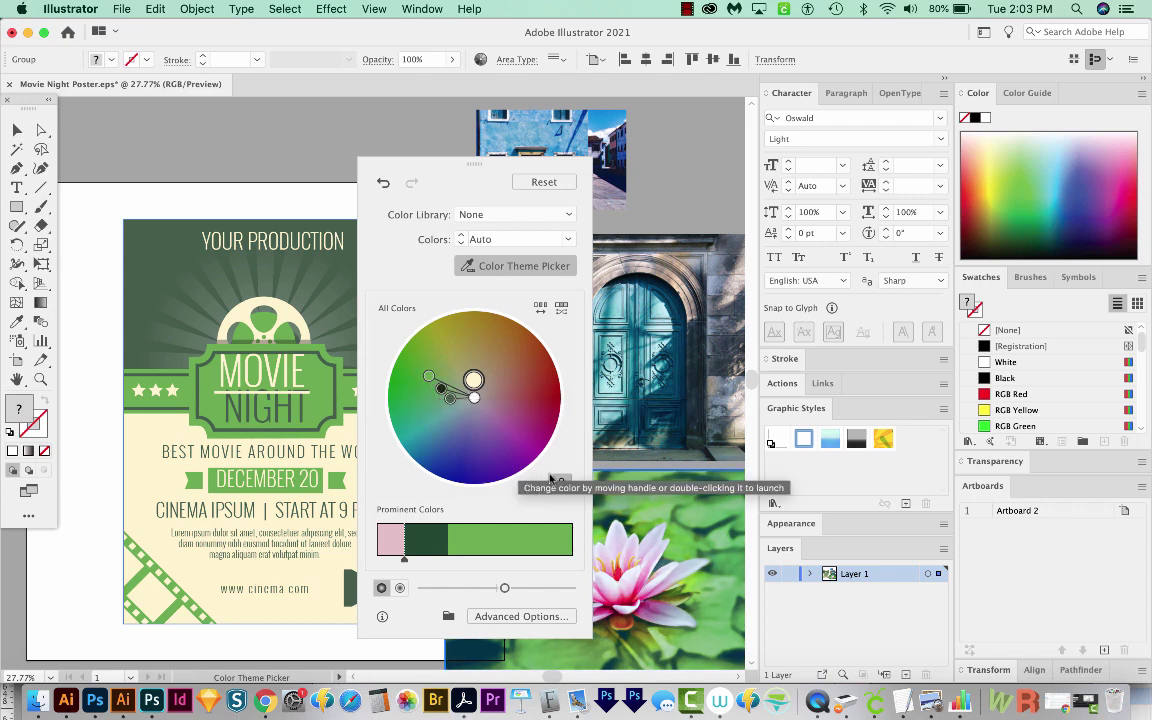
{"action": "left_click_drag", "start_coordinate": [549, 480], "coordinate": [602, 488]}
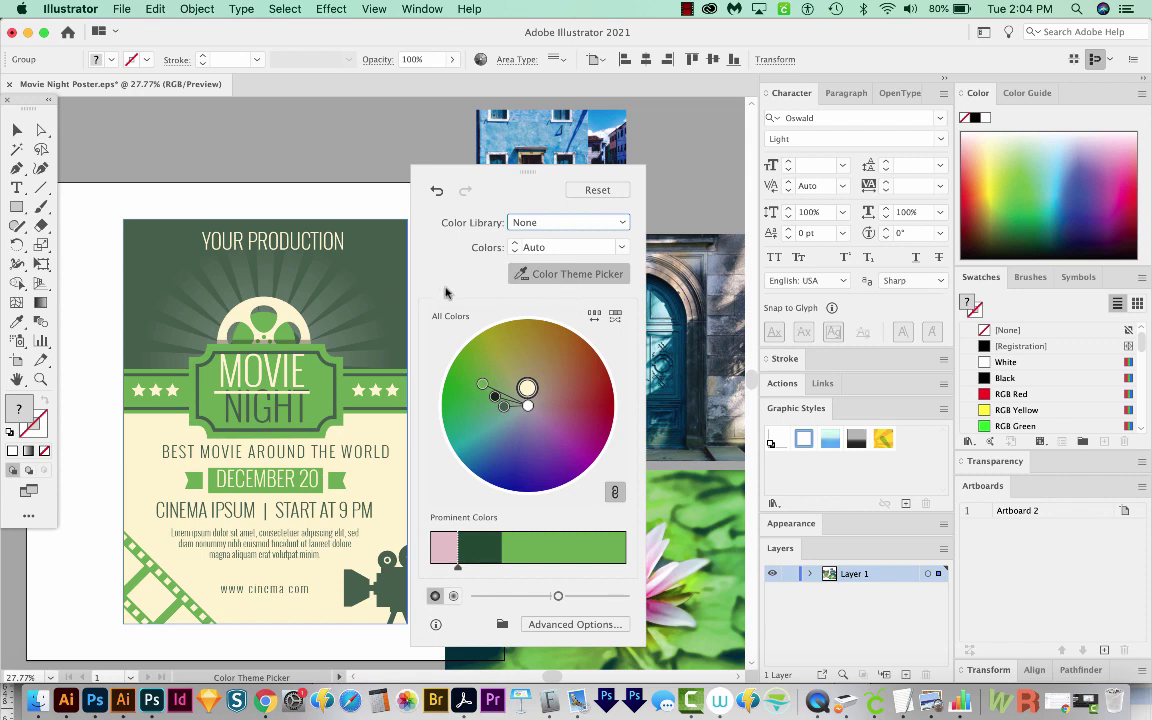
Try two random color orders on the recolored poster and undo both
{"action": "left_click", "coordinate": [595, 318]}
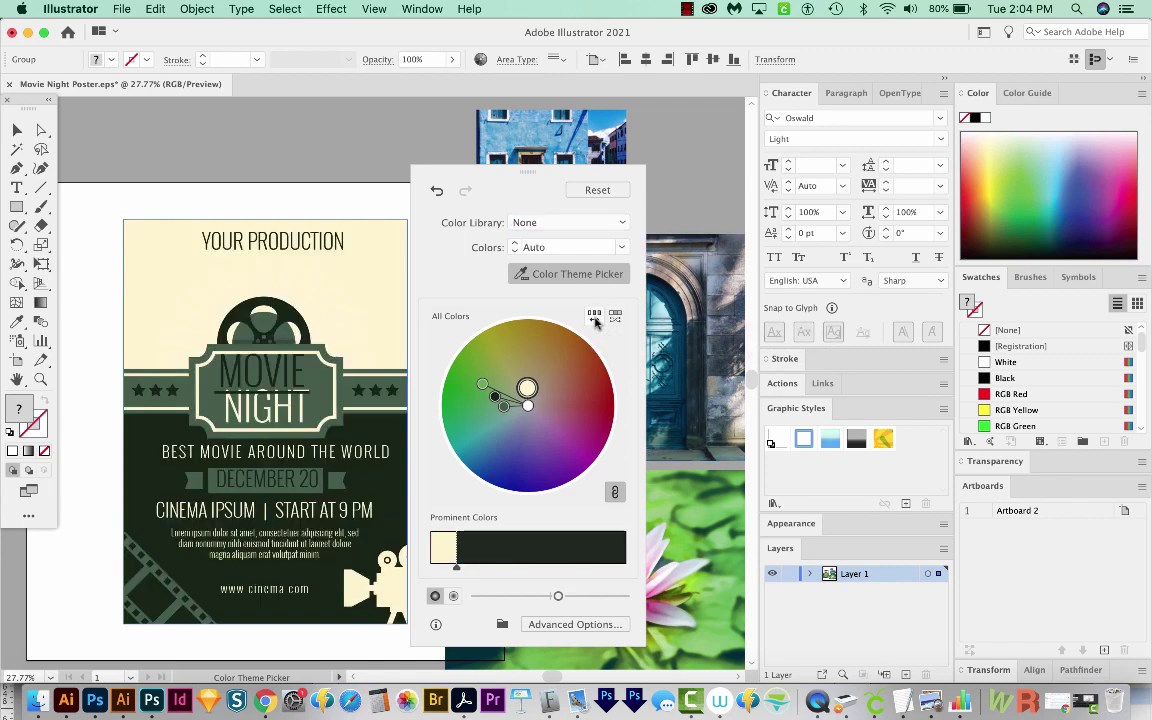
{"action": "left_click", "coordinate": [595, 318]}
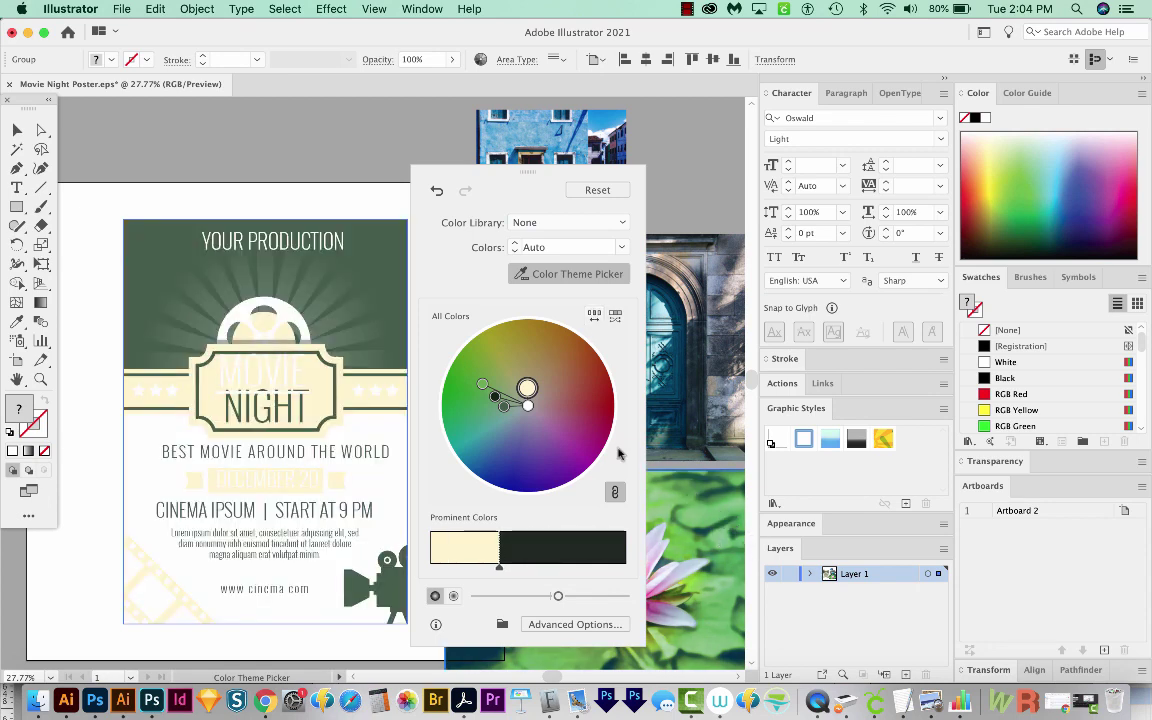
{"action": "key", "text": "super+z"}
{"action": "key", "text": "super+z"}
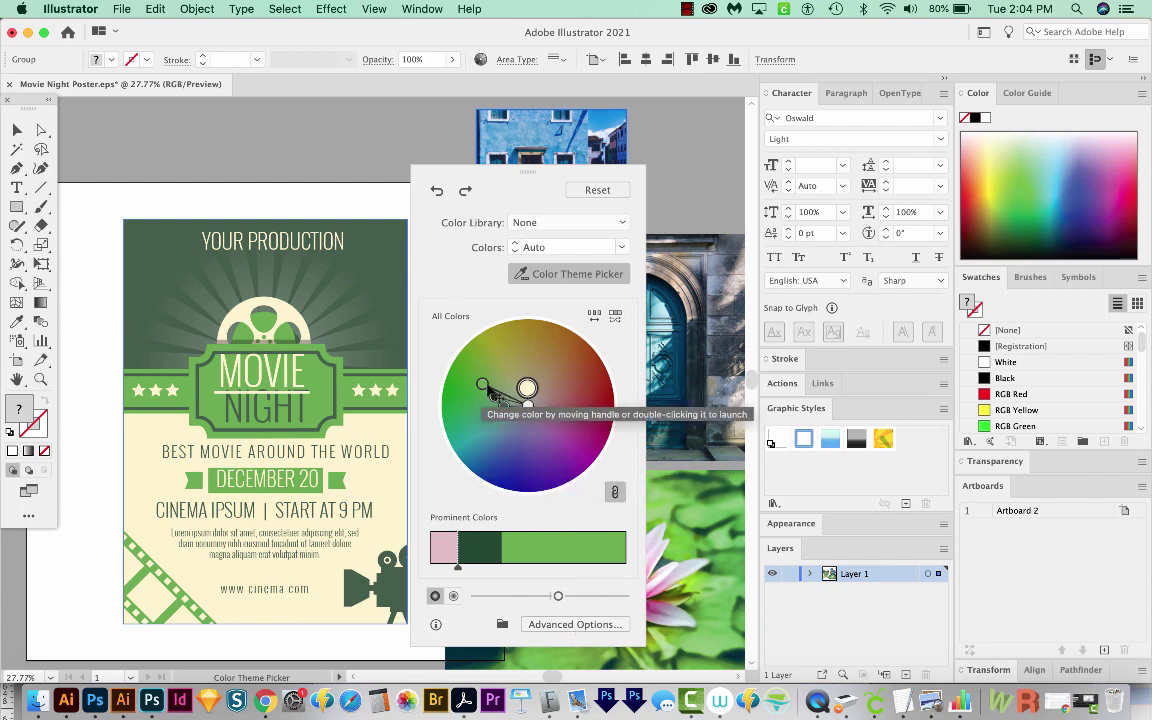
Try shifting the linked color wheel handles from green to orange-brown, and restore the theme sampled from the lotus photo
{"action": "left_click_drag", "start_coordinate": [483, 384], "coordinate": [571, 367]}
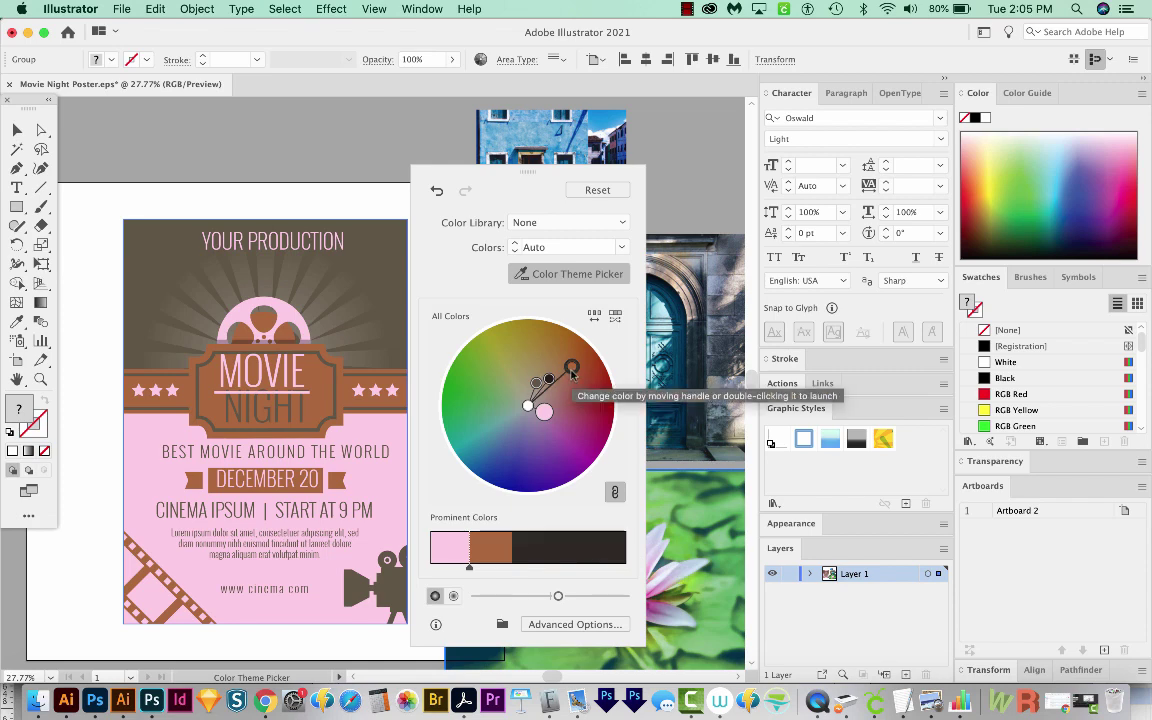
{"action": "key", "text": "super+z"}
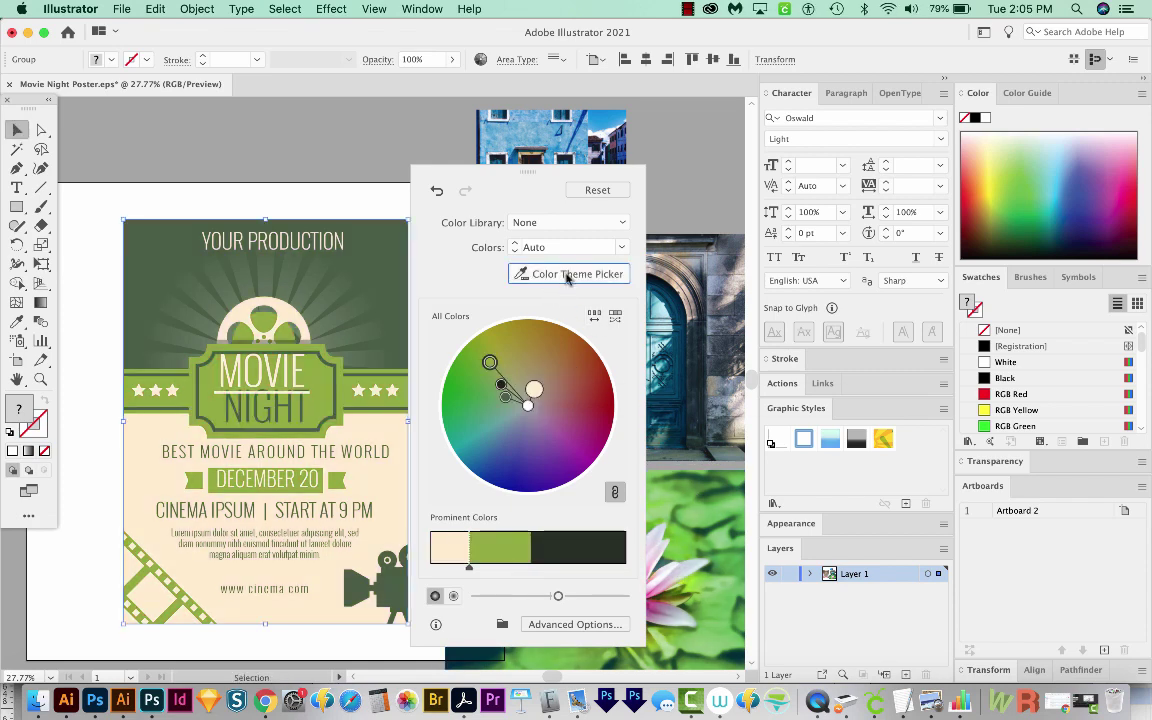
{"action": "left_click", "coordinate": [548, 274]}
{"action": "left_click", "coordinate": [645, 477]}
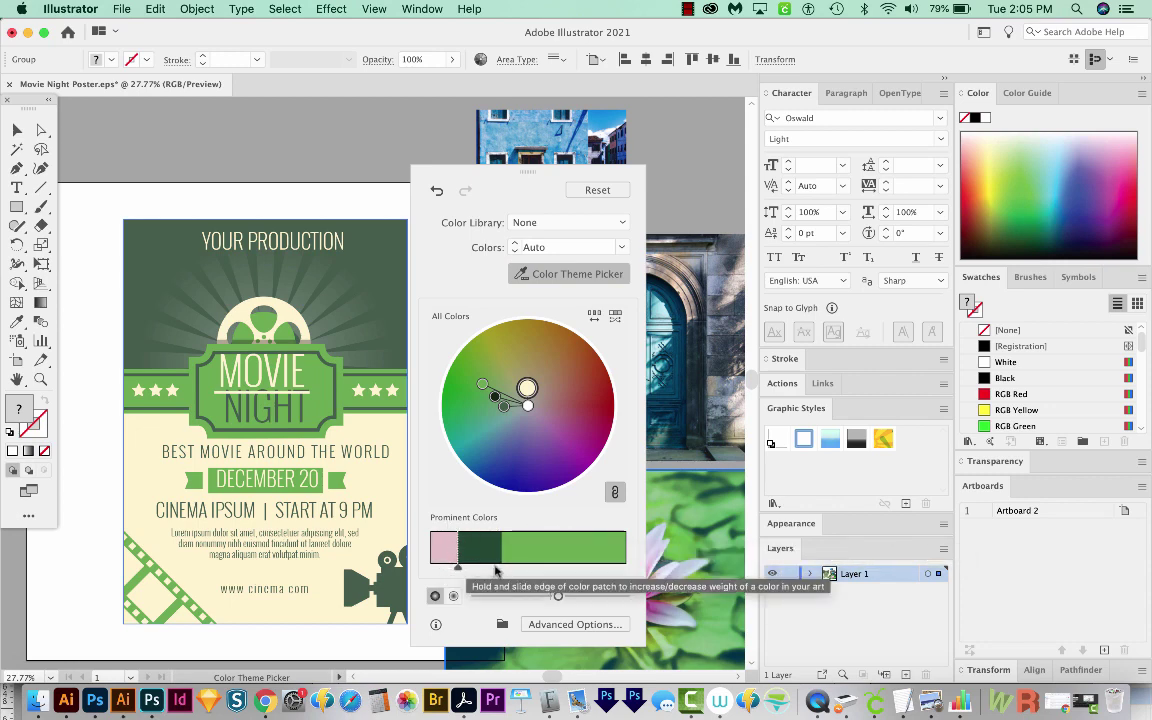
Try weighting the prominent colors toward dark green and toward pink, and undo the weight changes
{"action": "left_click_drag", "start_coordinate": [502, 556], "coordinate": [618, 572]}
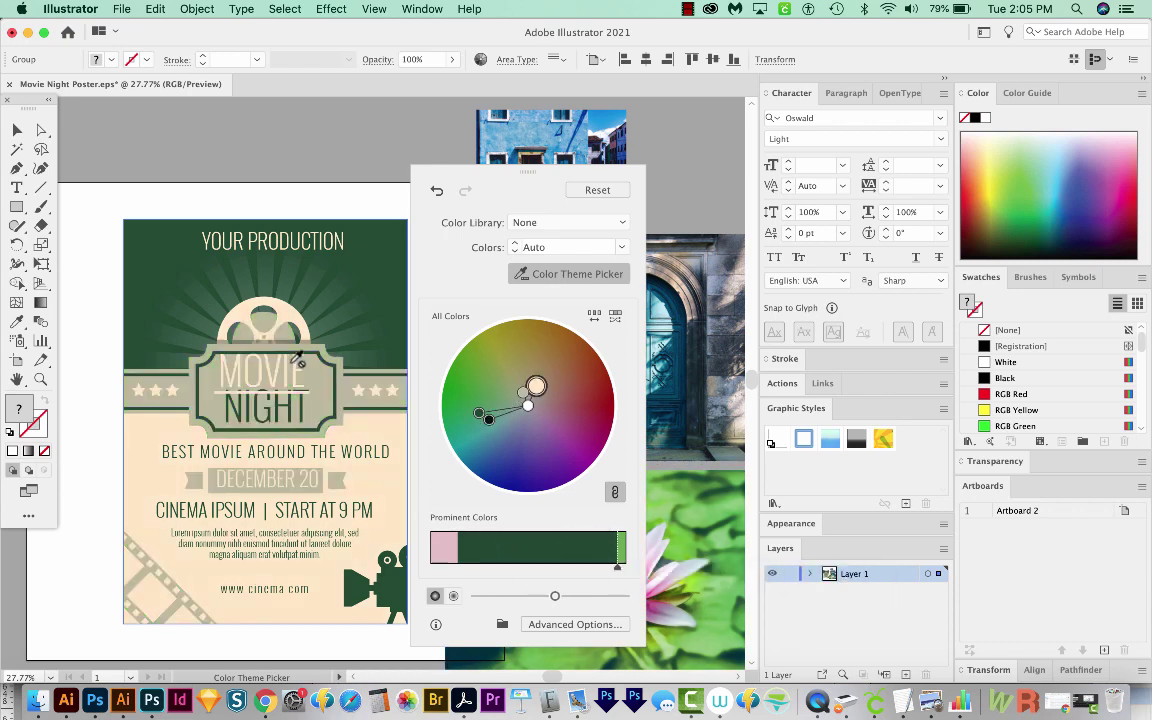
{"action": "left_click_drag", "start_coordinate": [458, 556], "coordinate": [608, 567]}
{"action": "left_click_drag", "start_coordinate": [534, 389], "coordinate": [529, 399]}
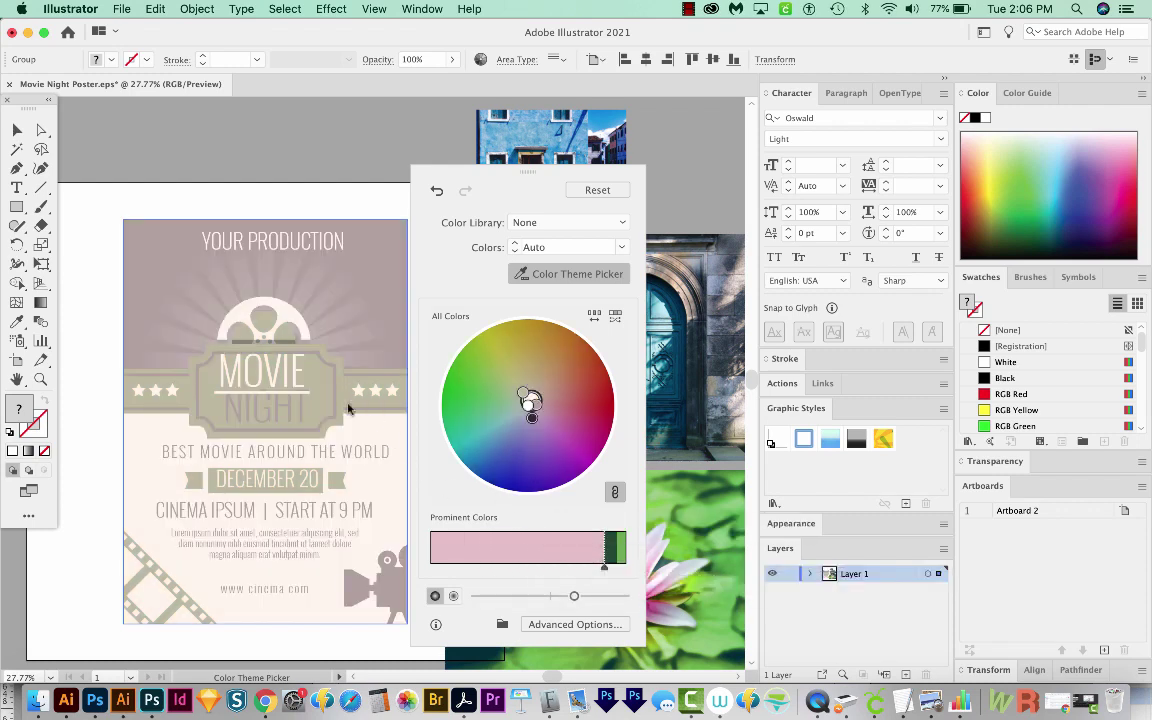
{"action": "key", "text": "super+z"}
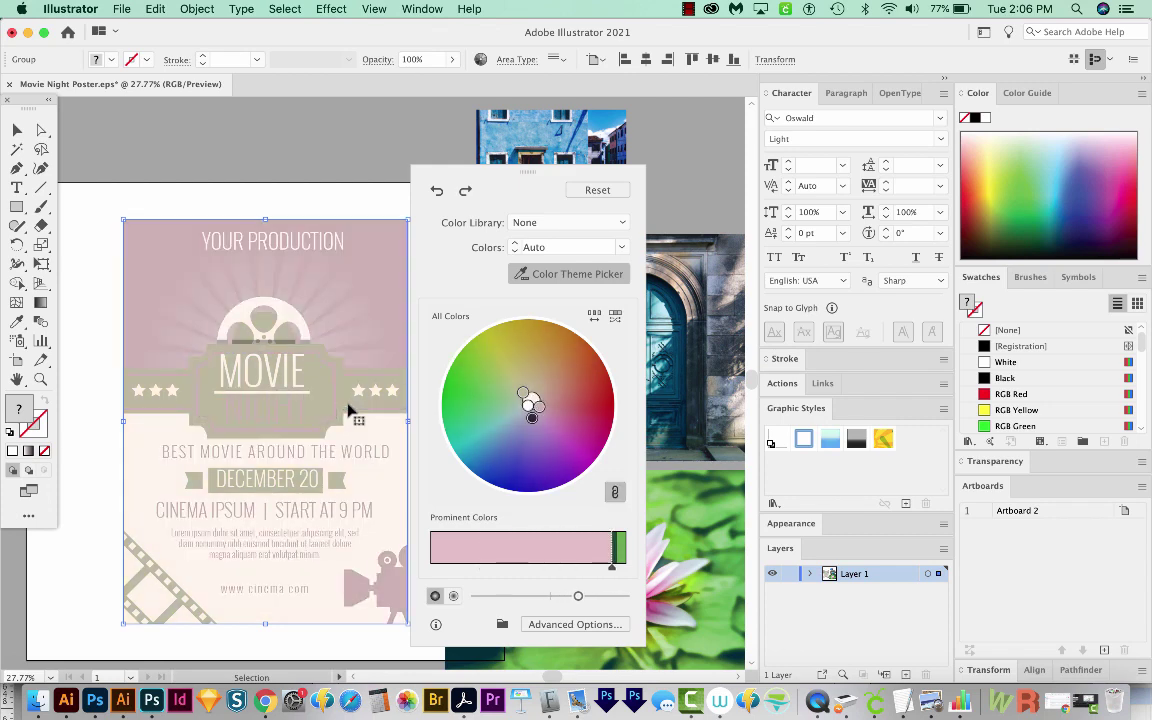
{"action": "key", "text": "super+z"}
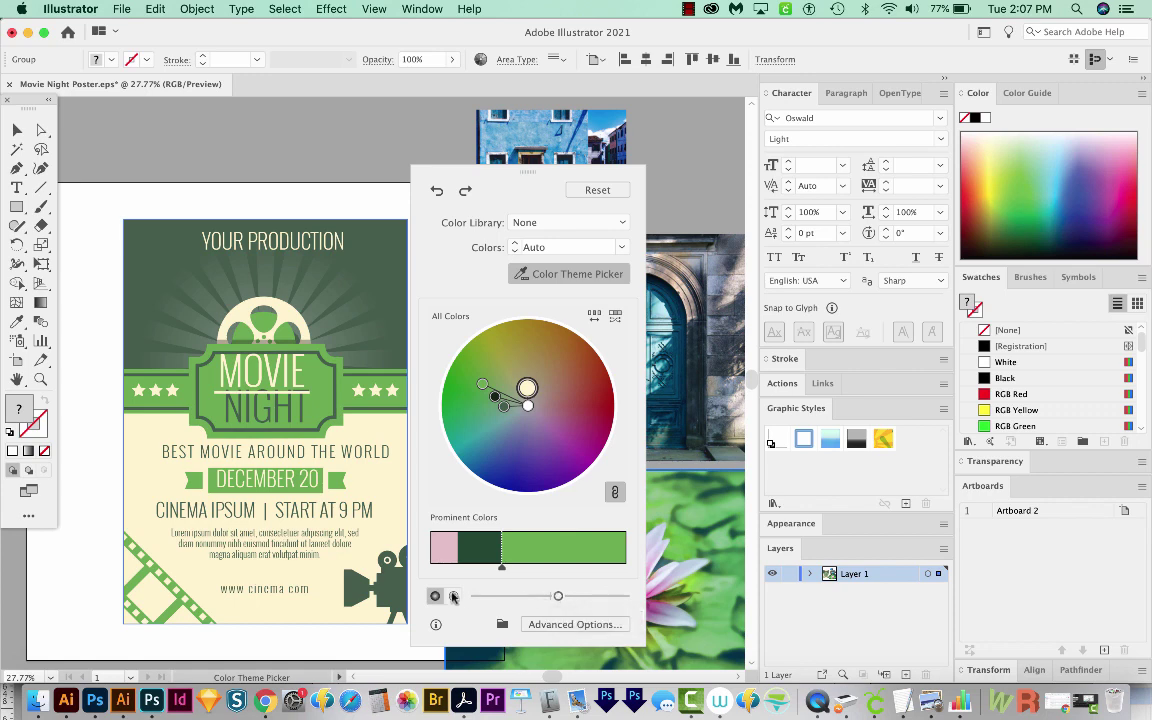
Lower the overall brightness of the recolored poster's palette
{"action": "left_click_drag", "start_coordinate": [559, 597], "coordinate": [502, 597]}
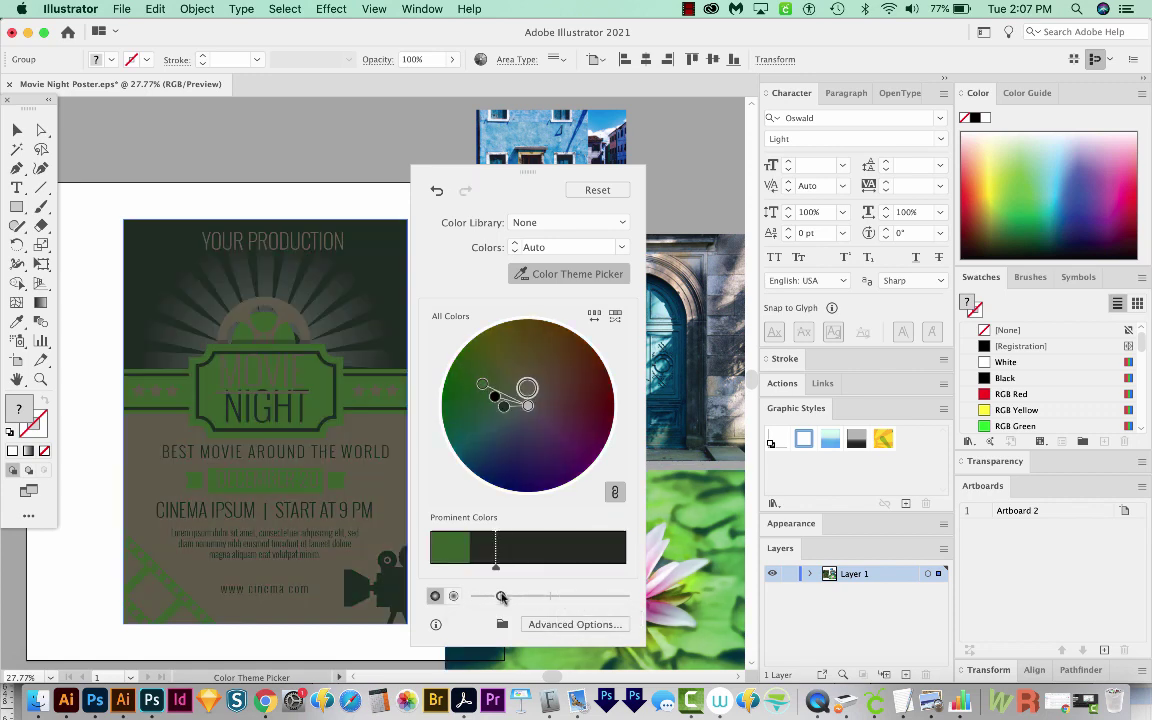
Undo the brightness change, try raising the palette's saturation, and reset the poster to its original colors
{"action": "key", "text": "super+z"}
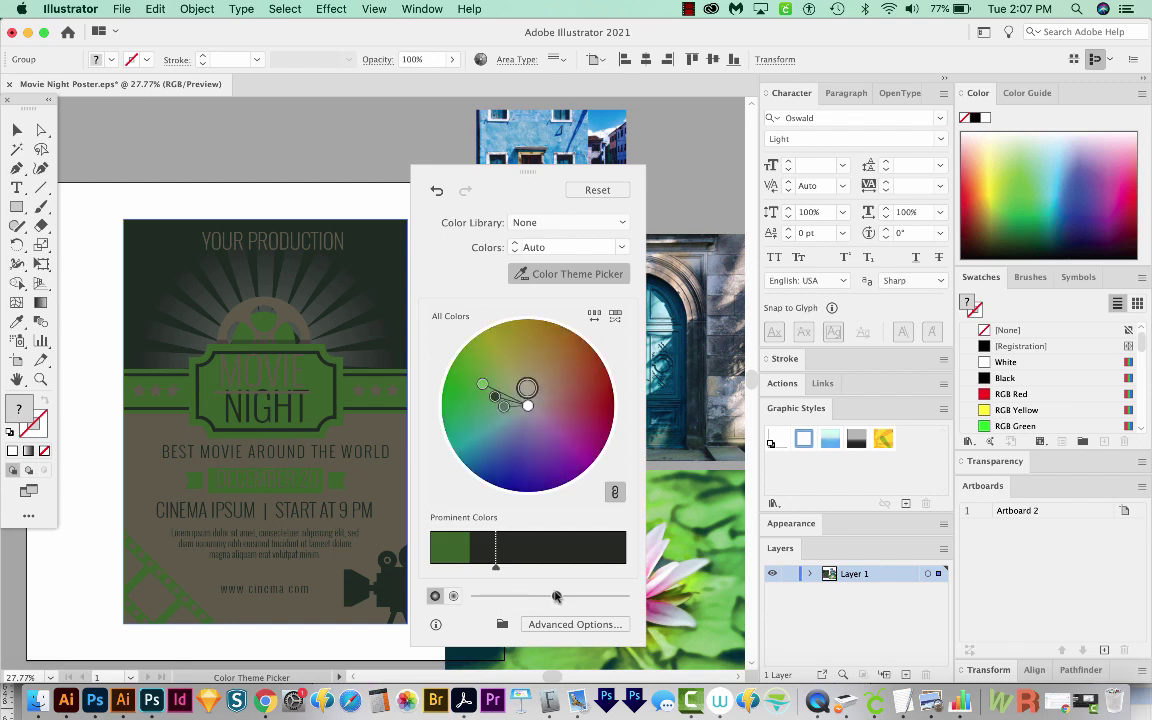
{"action": "left_click", "coordinate": [454, 597]}
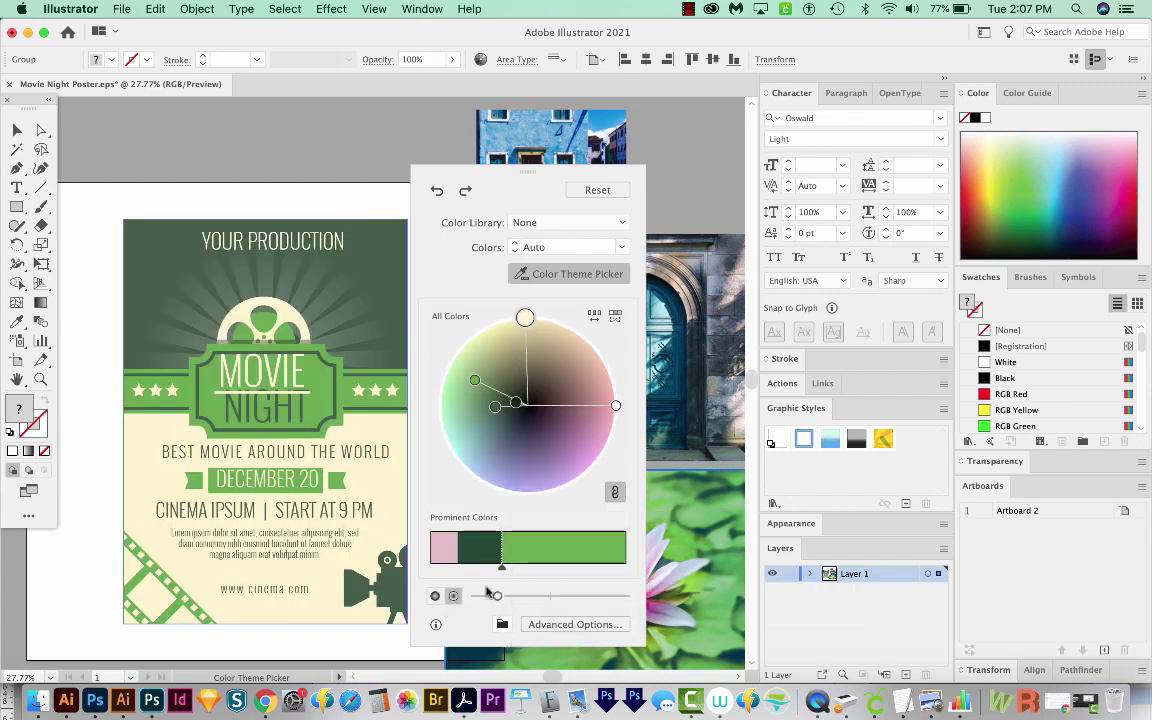
{"action": "left_click_drag", "start_coordinate": [497, 596], "coordinate": [549, 597]}
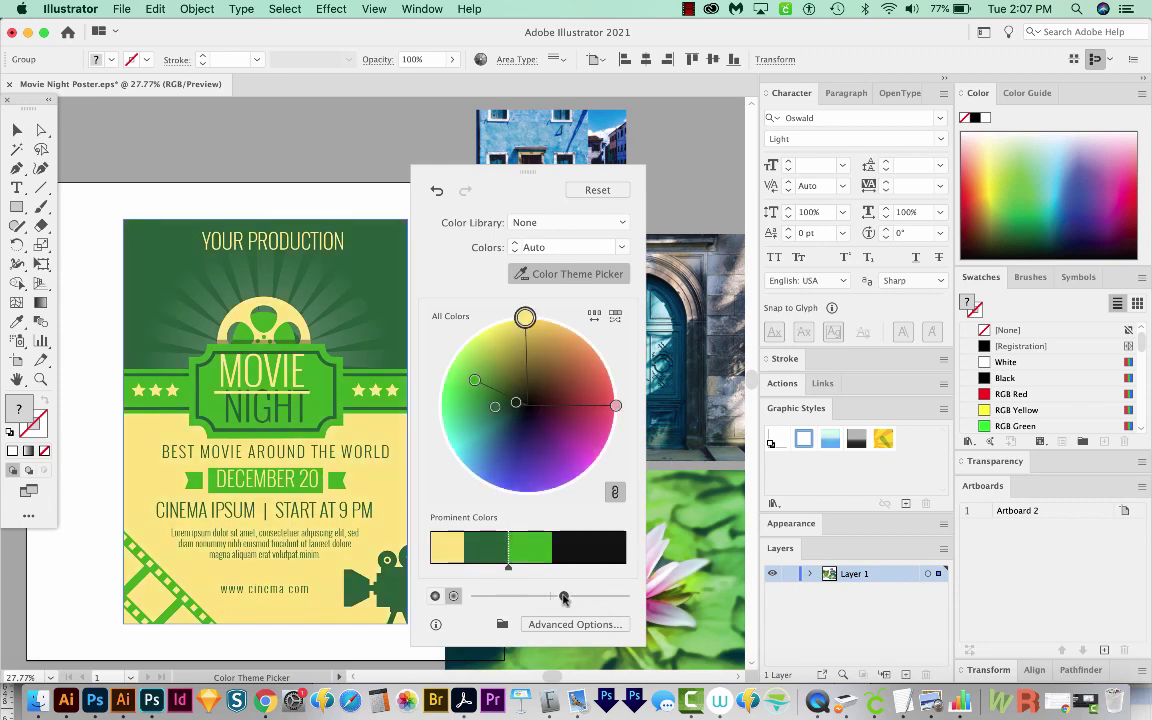
{"action": "left_click", "coordinate": [599, 190]}
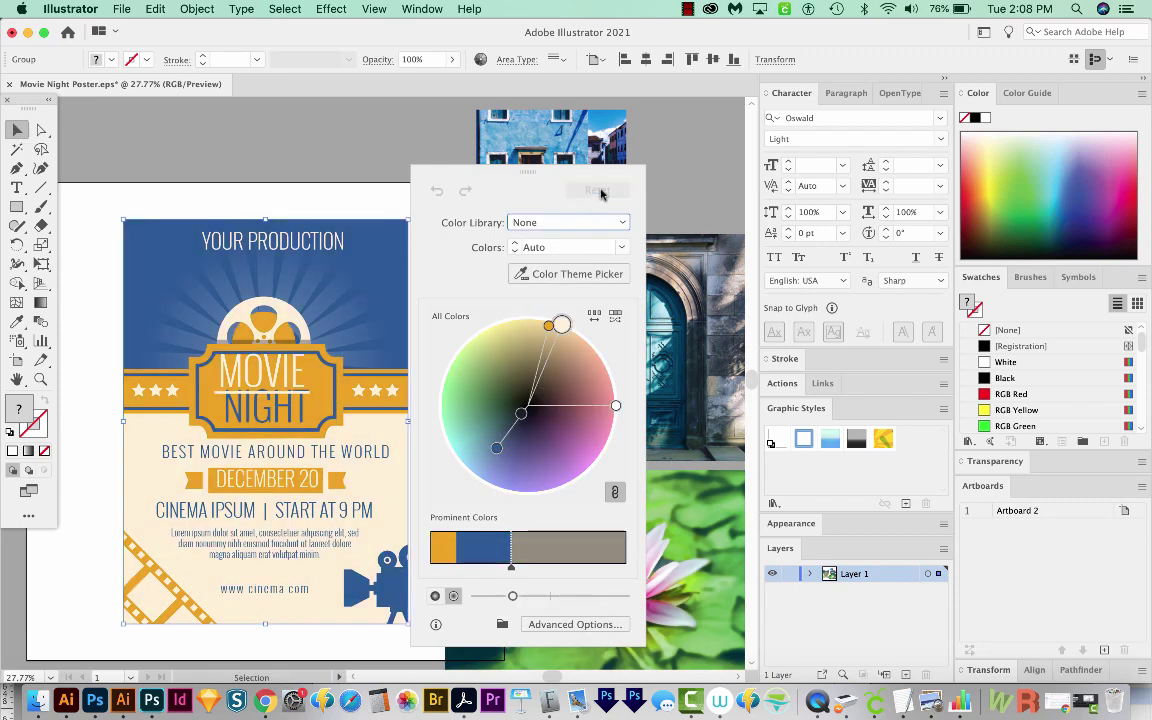
{"action": "left_click", "coordinate": [428, 262]}
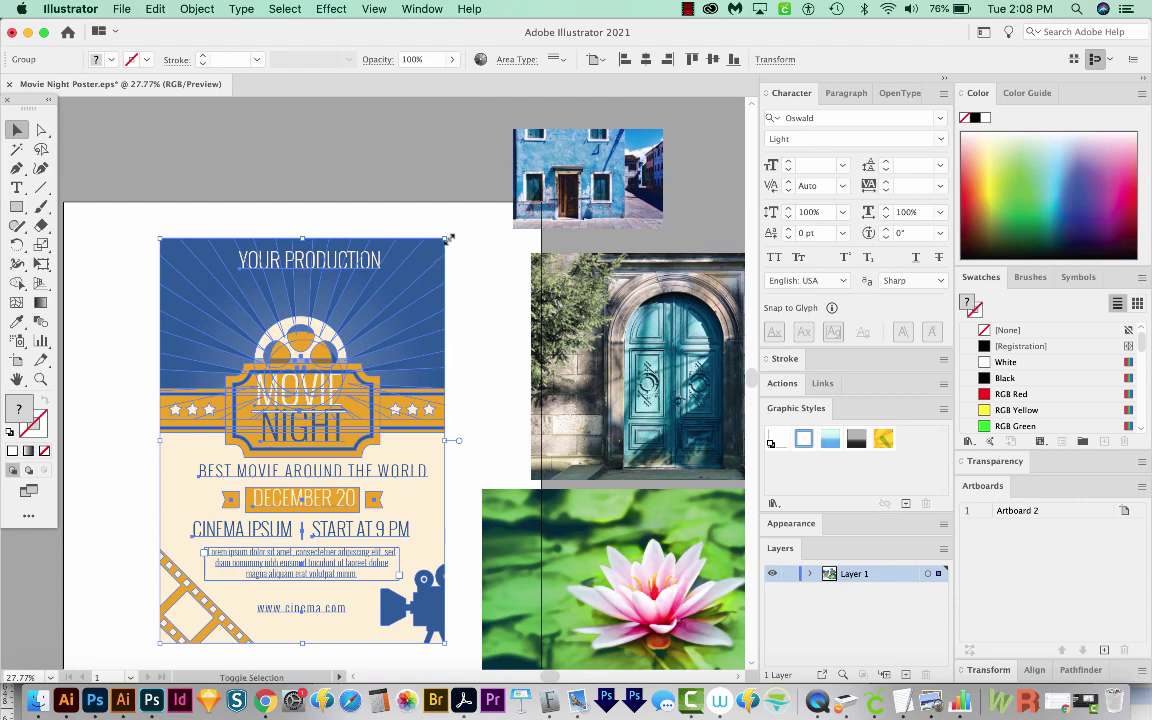
Scale the Movie Night poster down and duplicate it twice, placing one copy beside it and one centered below
{"action": "left_click_drag", "start_coordinate": [448, 238], "coordinate": [320, 430]}
{"action": "key", "text": "super+minus"}
{"action": "left_click_drag", "start_coordinate": [449, 334], "coordinate": [448, 366]}
{"action": "left_click_drag", "start_coordinate": [420, 318], "coordinate": [403, 482]}
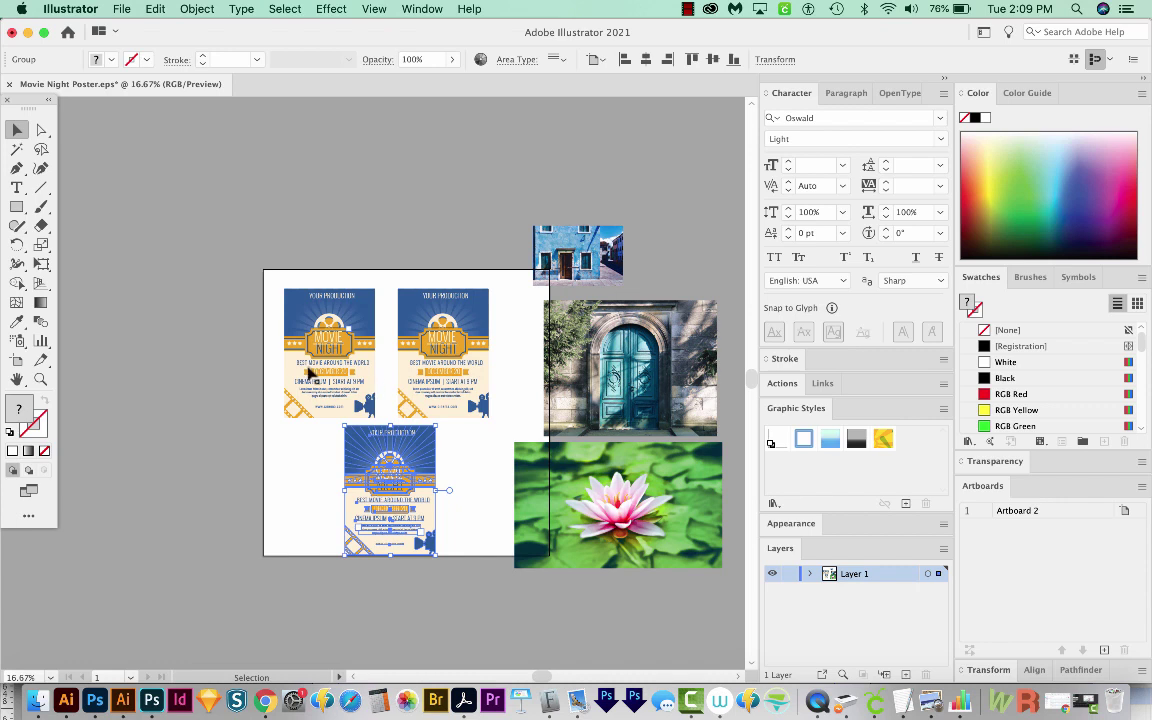
Recolor the upper-left poster with the color theme sampled from the lotus photo
{"action": "left_click", "coordinate": [295, 332]}
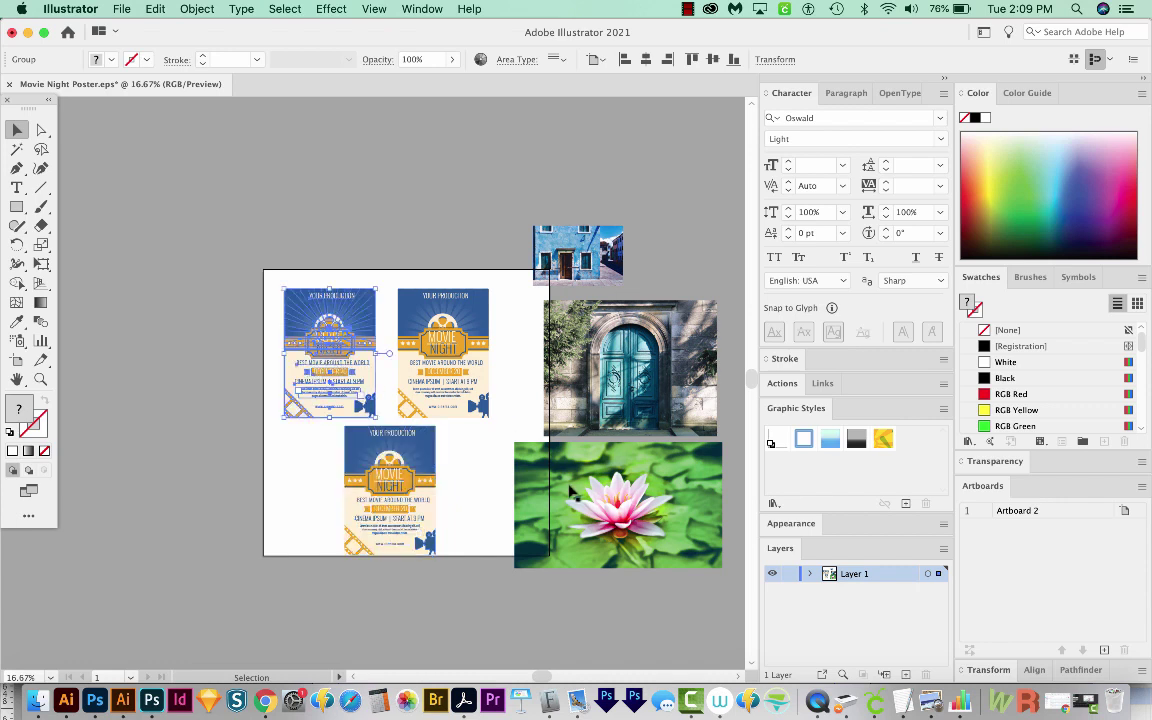
{"action": "left_click", "coordinate": [480, 60]}
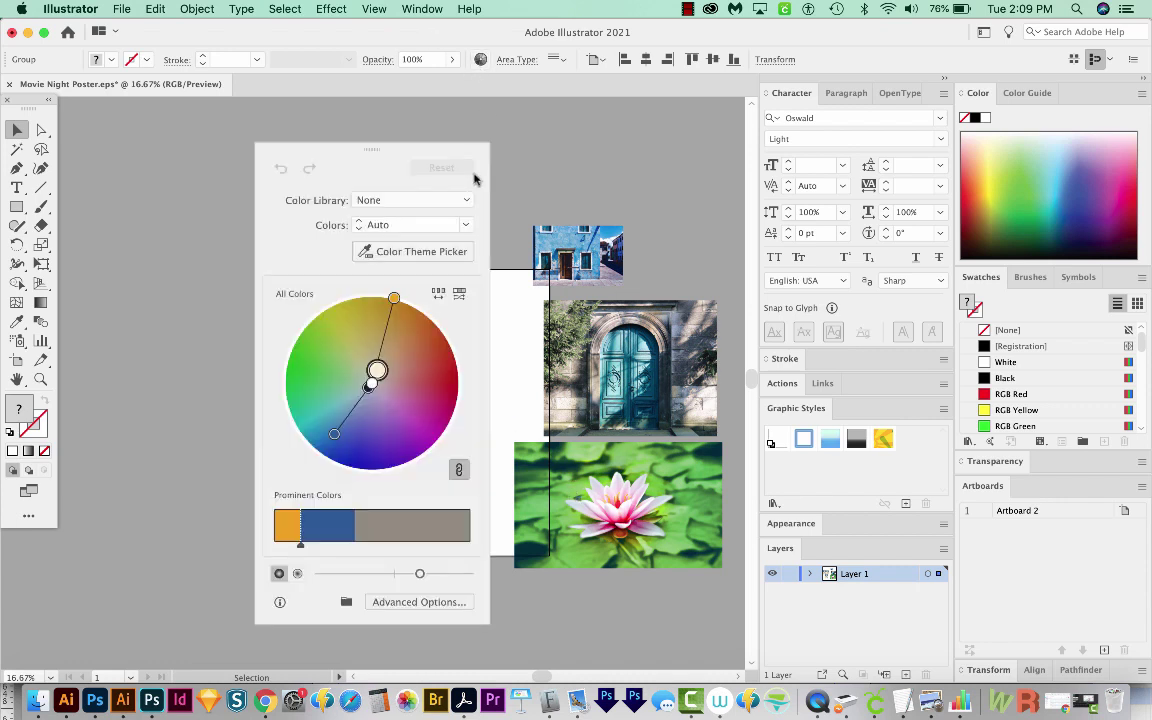
{"action": "left_click", "coordinate": [398, 251]}
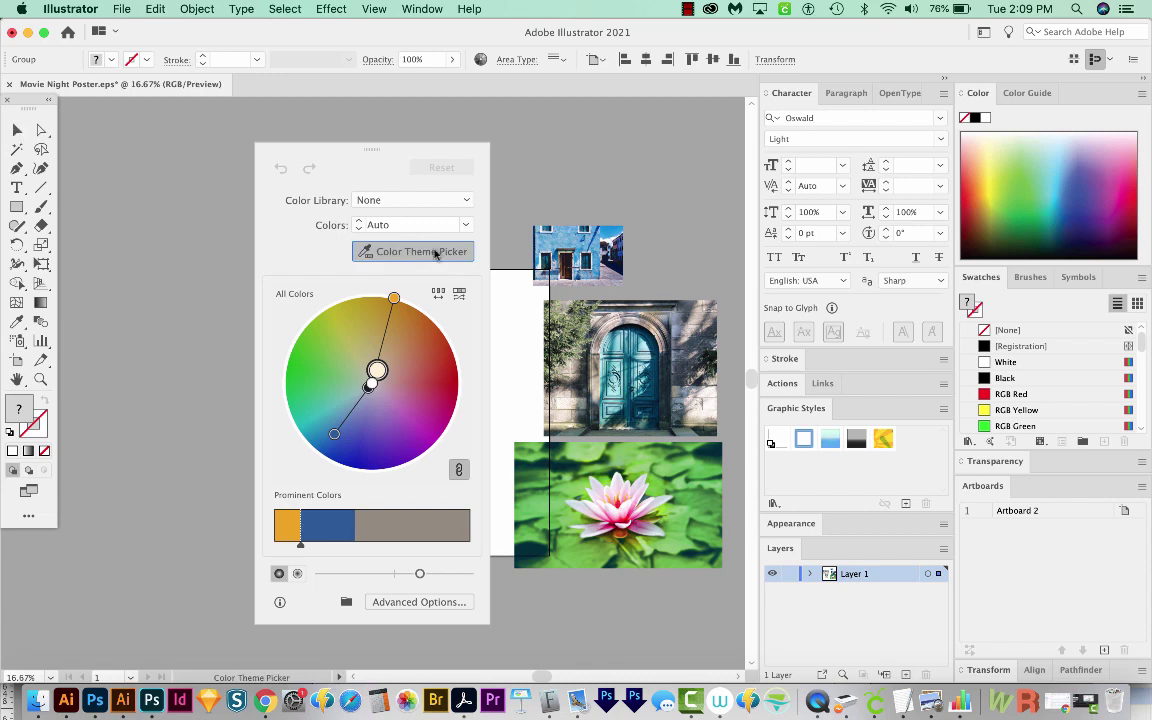
{"action": "left_click", "coordinate": [640, 500]}
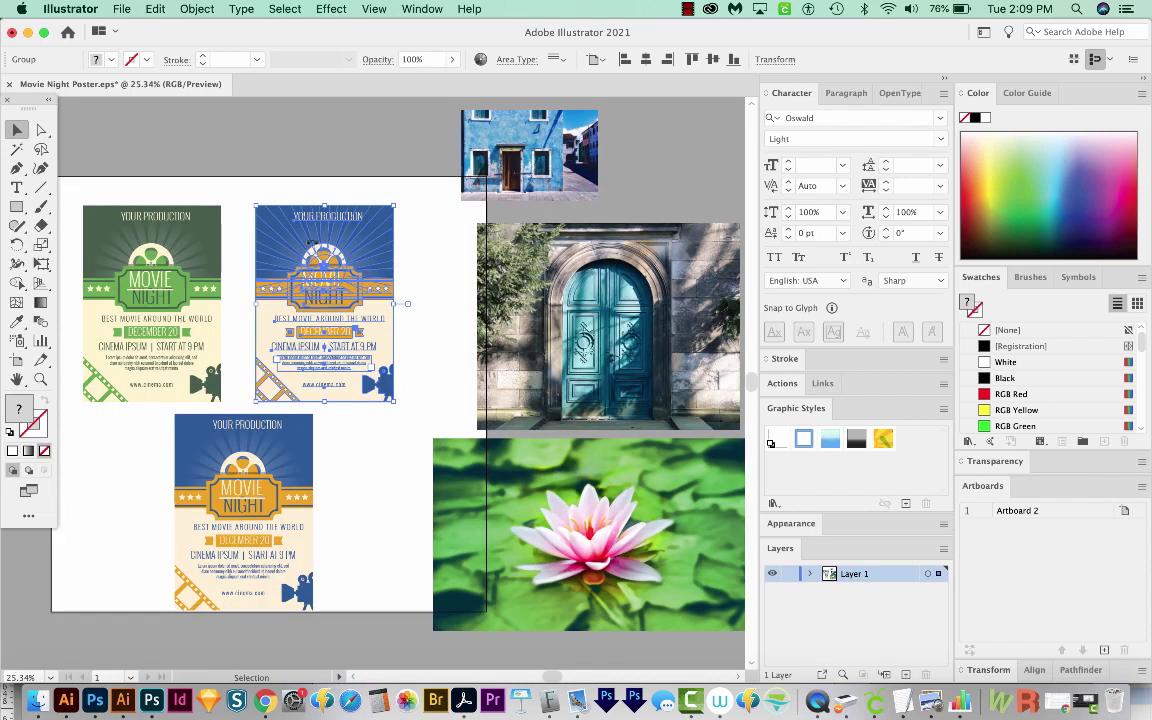
Recolor the upper-right poster with the teal door photo's theme and the lower poster with the blue house photo's theme
{"action": "left_click", "coordinate": [480, 60]}
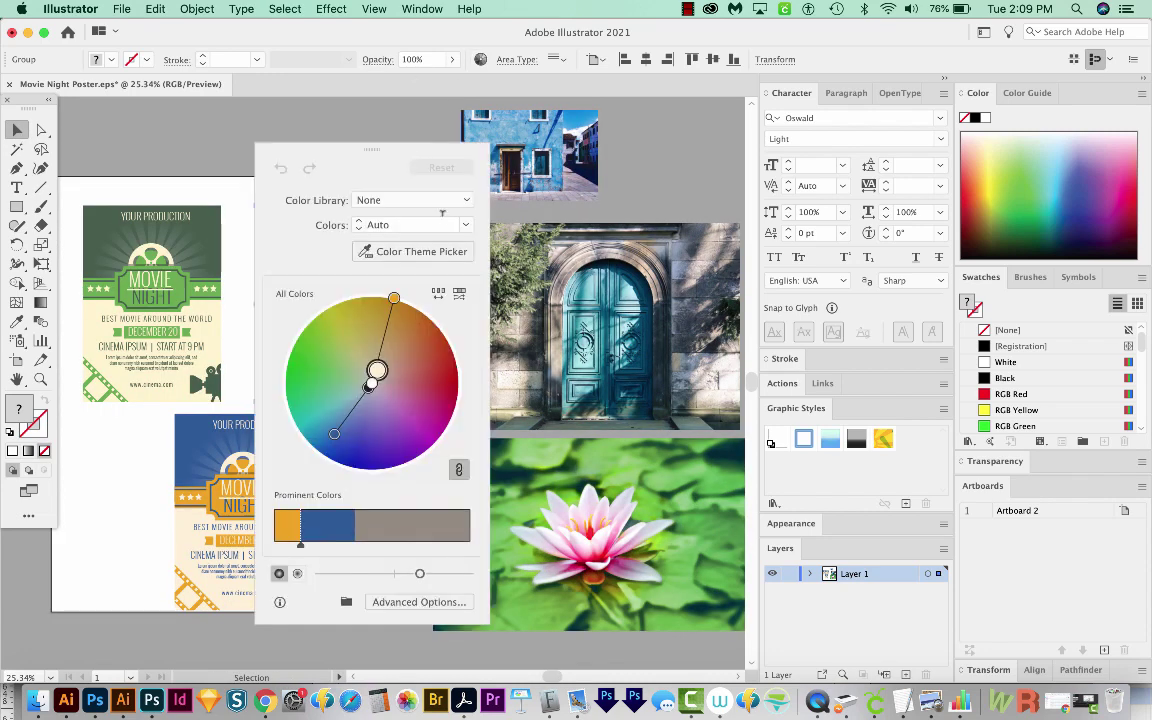
{"action": "left_click", "coordinate": [258, 416]}
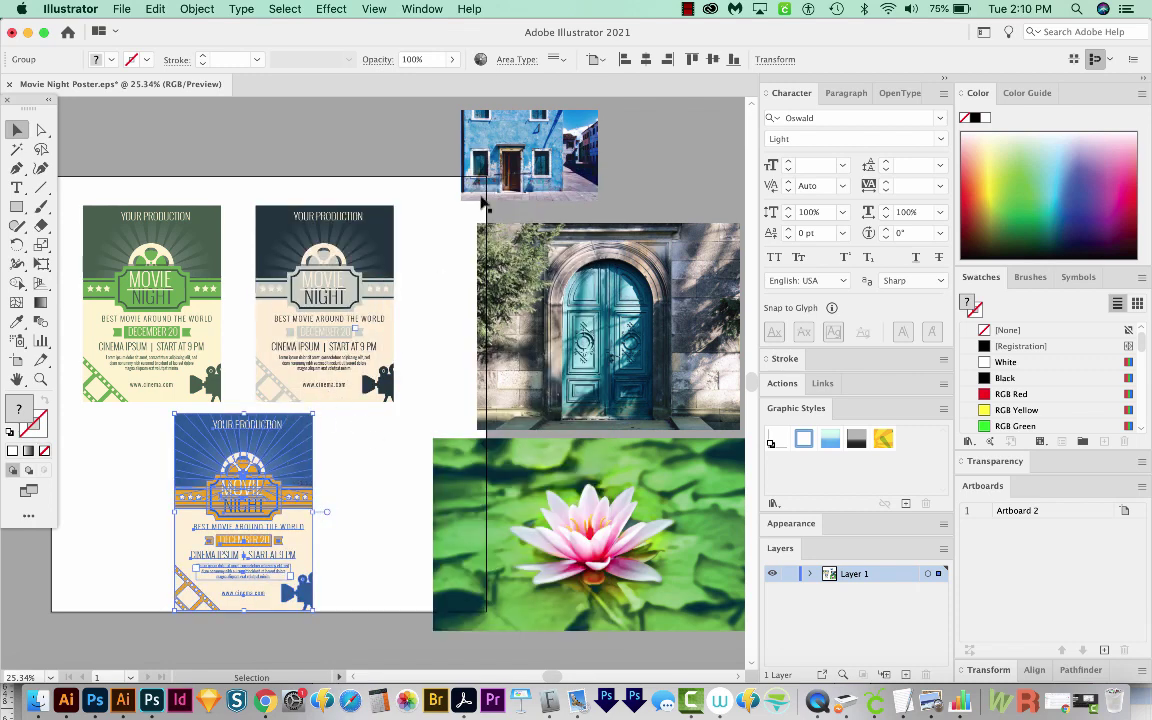
{"action": "left_click", "coordinate": [480, 59]}
{"action": "left_click", "coordinate": [384, 433]}
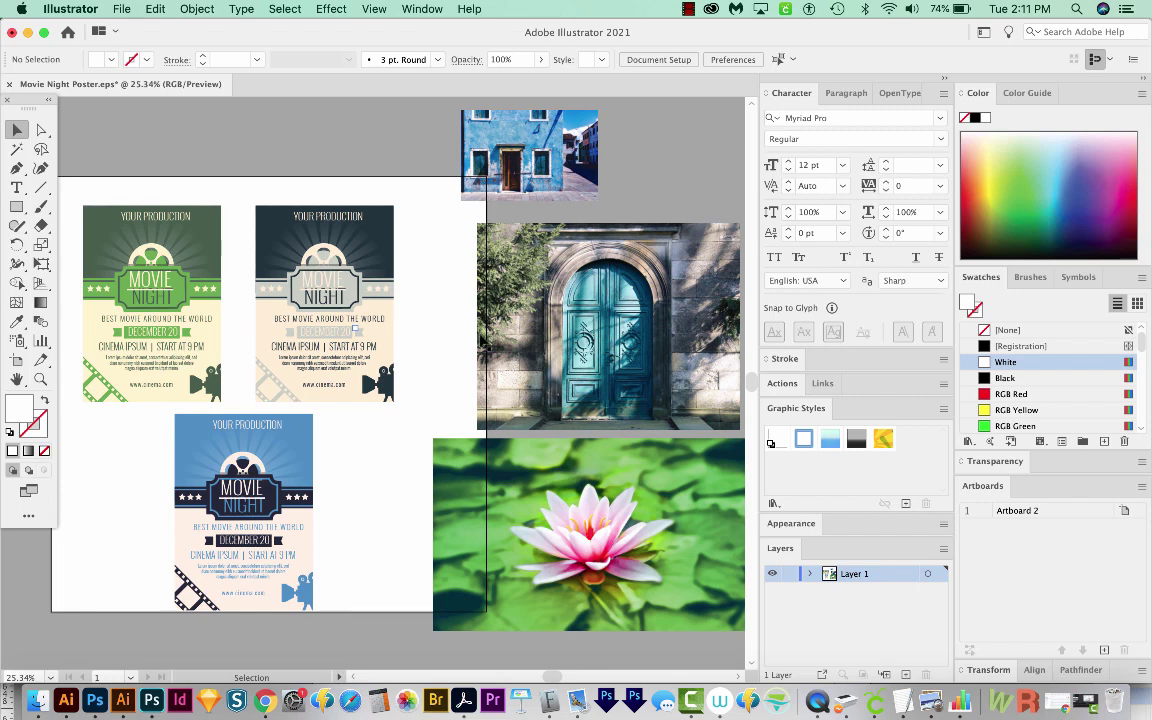
Open the advanced Recolor Artwork options for the upper-right poster and show its colors on the editable color wheel
{"action": "left_click", "coordinate": [330, 292]}
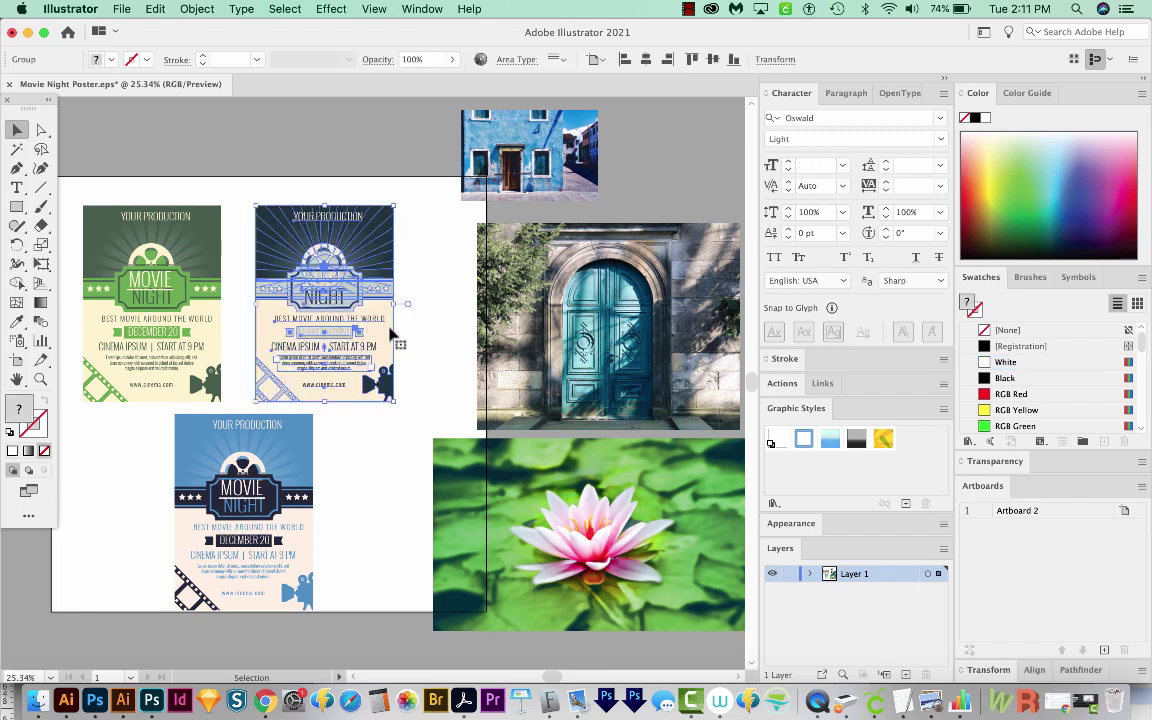
{"action": "left_click", "coordinate": [480, 60]}
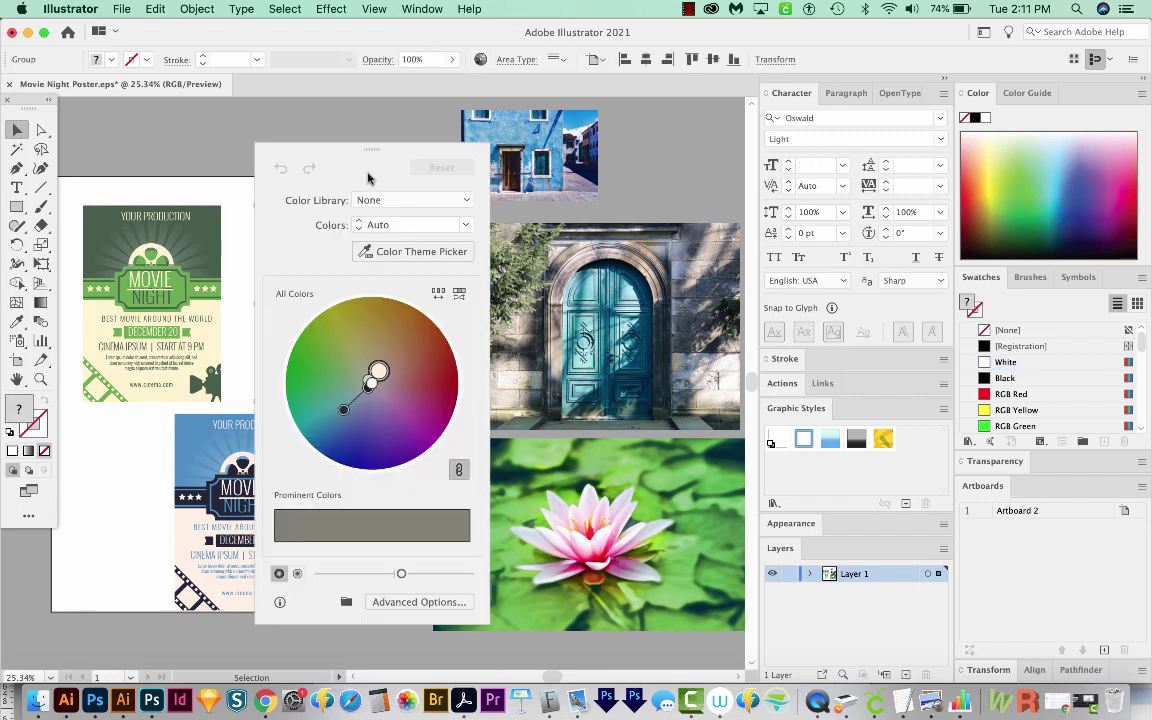
{"action": "left_click", "coordinate": [385, 602]}
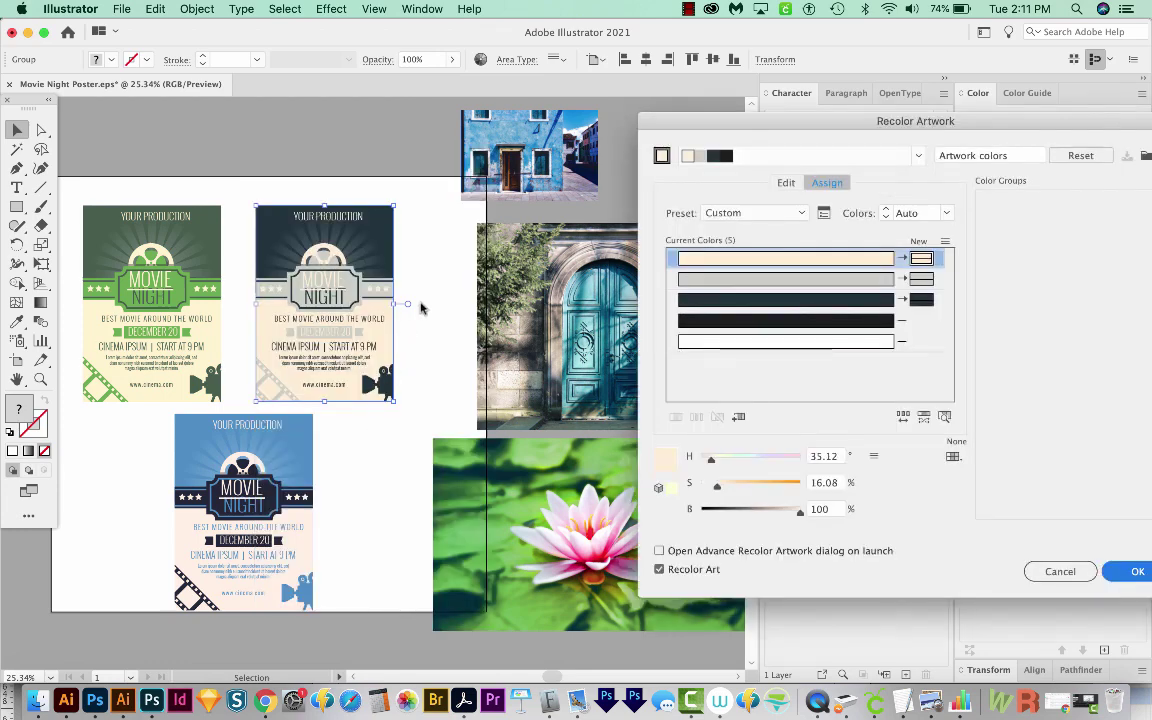
{"action": "left_click_drag", "start_coordinate": [723, 119], "coordinate": [558, 193]}
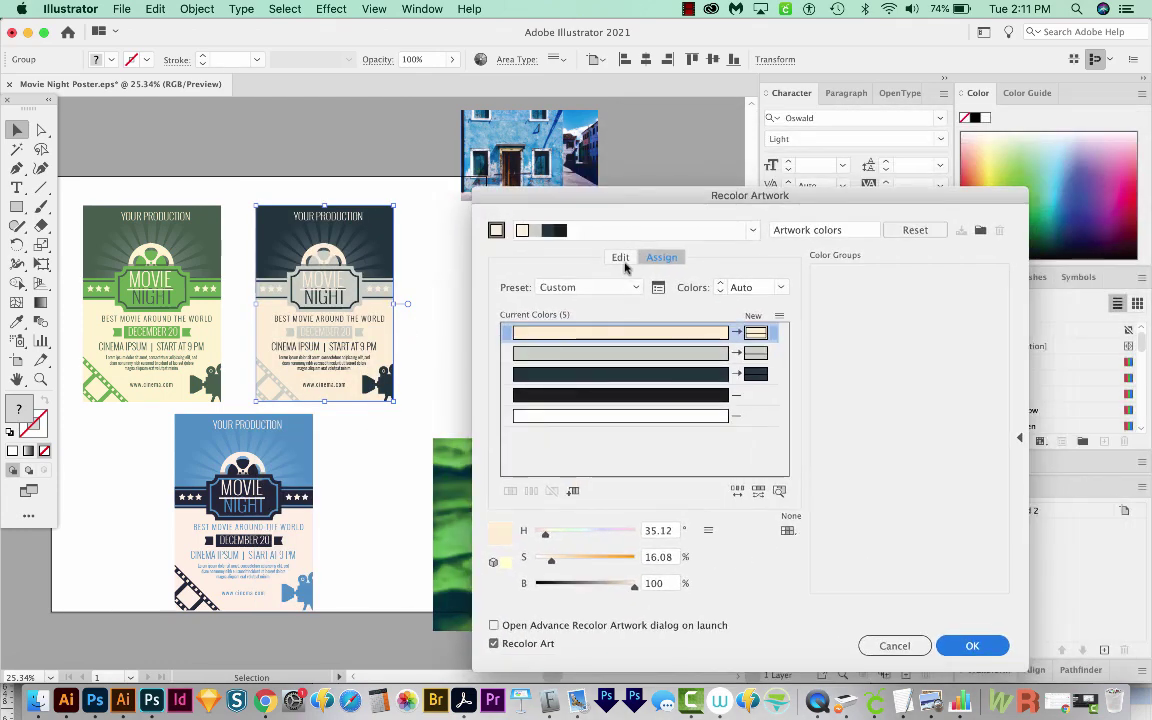
{"action": "left_click", "coordinate": [621, 258]}
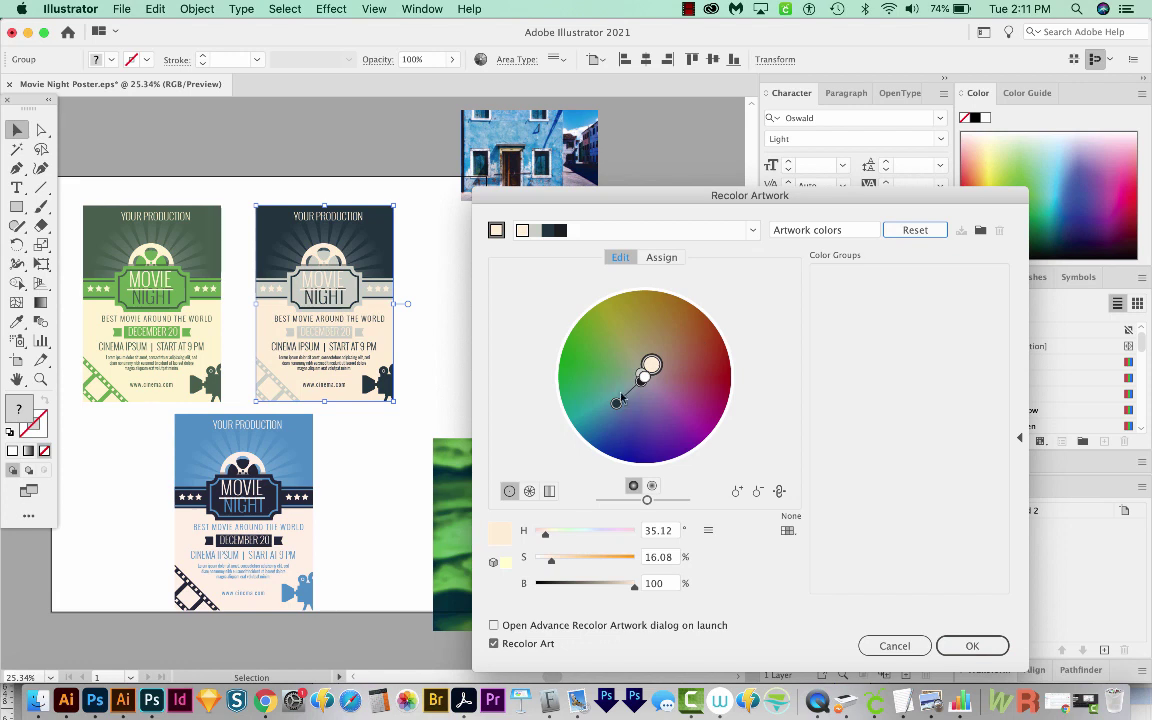
Unlink the harmony colors, shift only the poster's light gray to turquoise (about H 177°, S 39%, B 82%), and apply the recoloring
{"action": "left_click", "coordinate": [780, 492]}
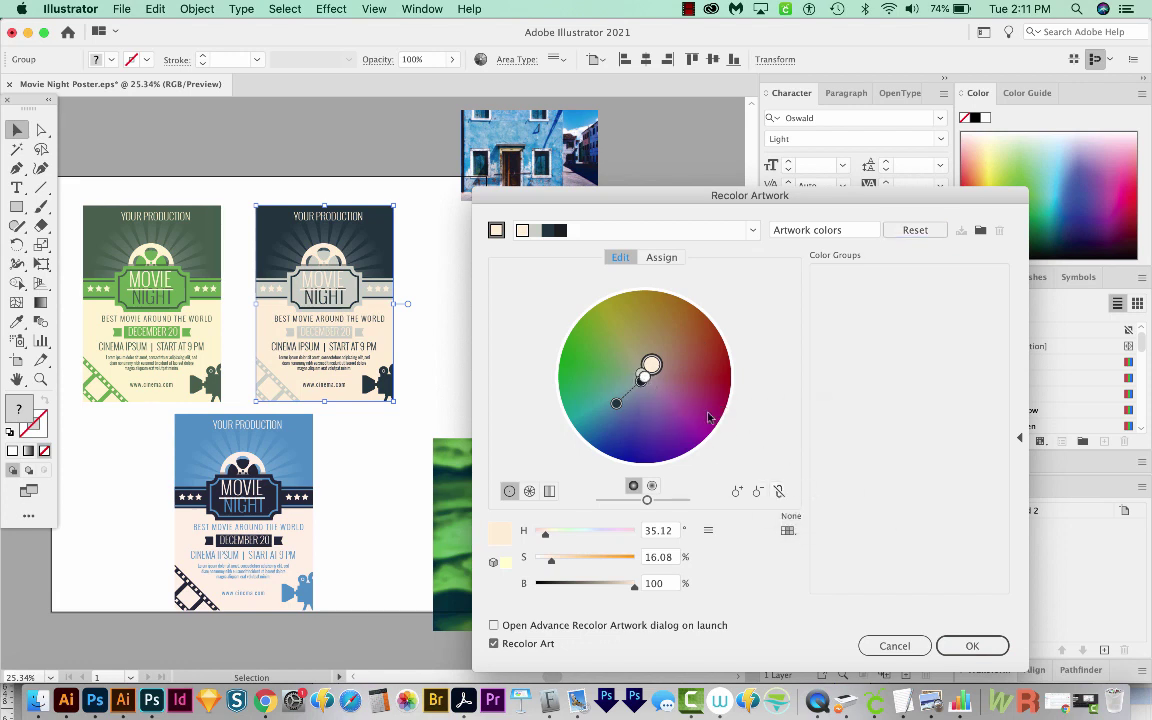
{"action": "left_click_drag", "start_coordinate": [641, 378], "coordinate": [618, 400]}
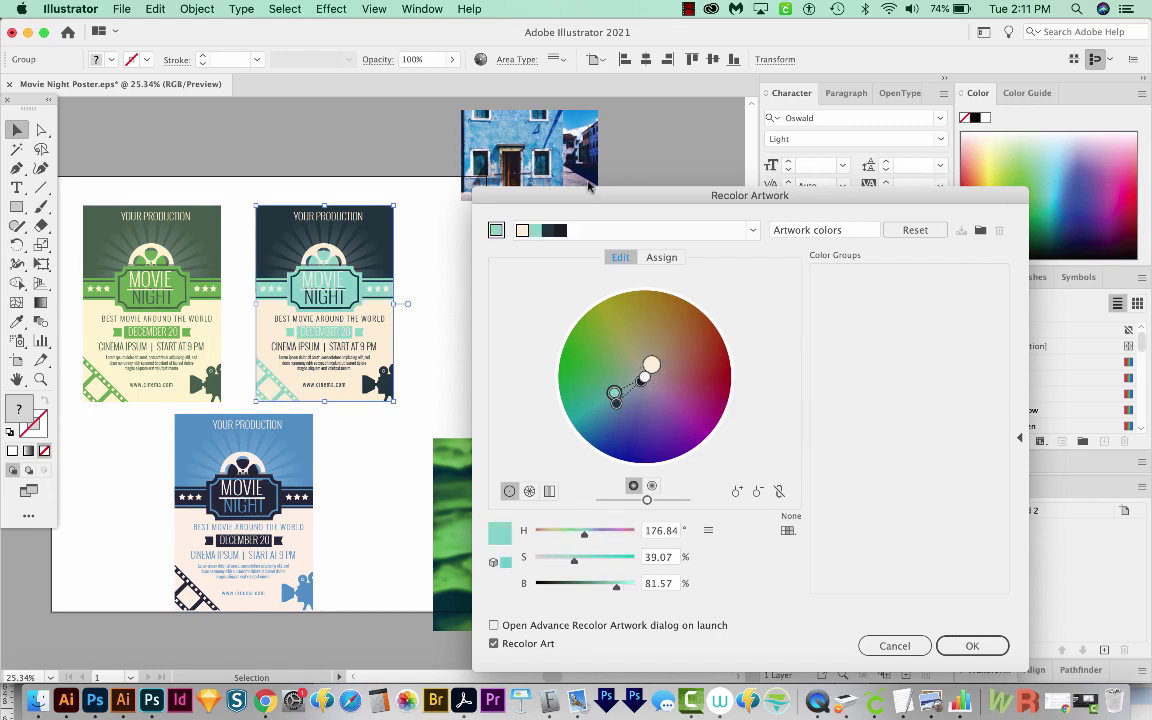
{"action": "left_click_drag", "start_coordinate": [589, 187], "coordinate": [570, 166]}
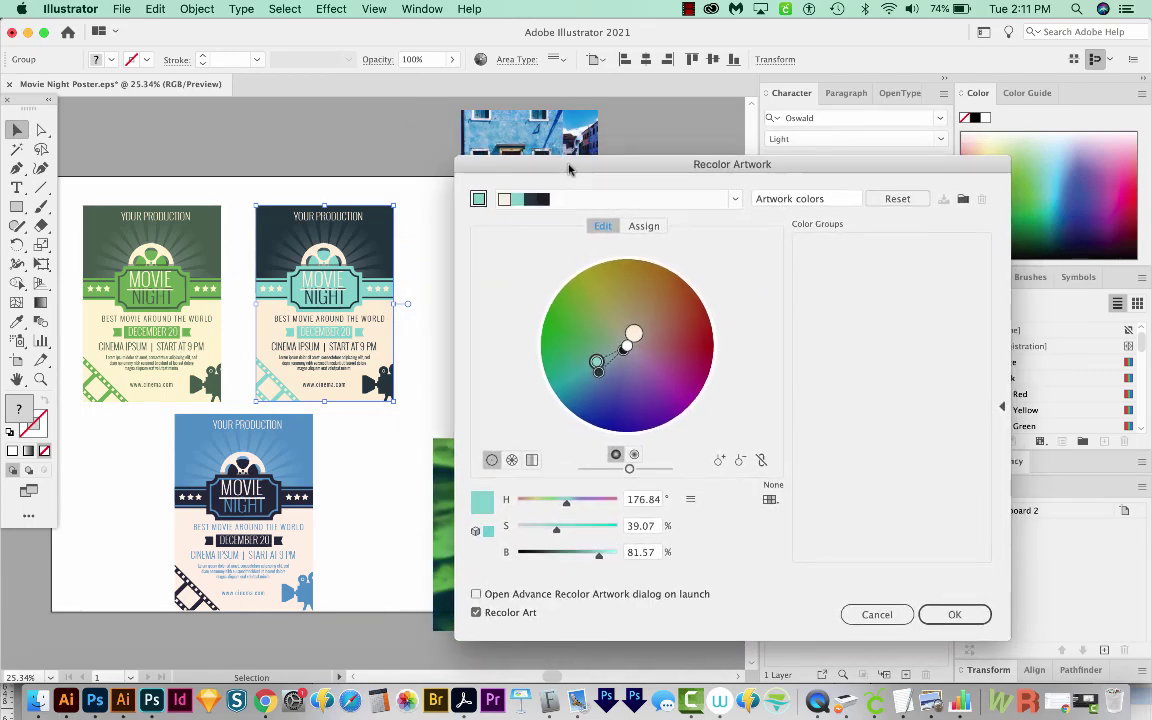
{"action": "left_click", "coordinate": [862, 611]}
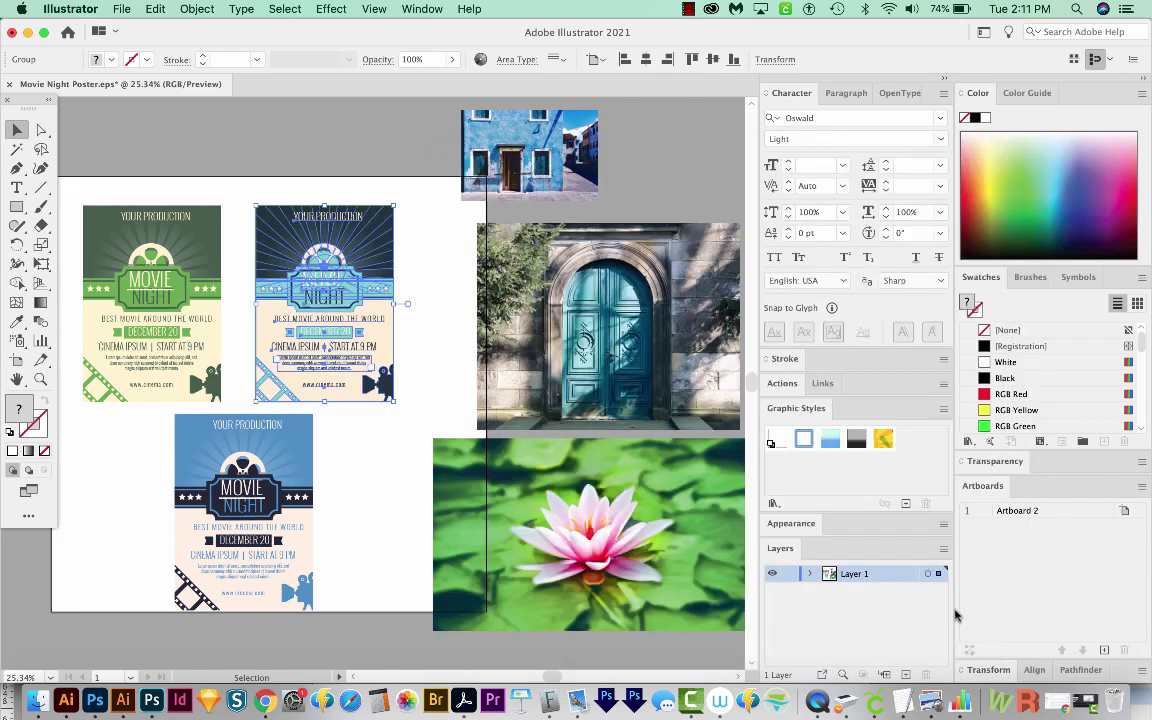
Create Color Group 1 from the lower poster's artwork, converting process colors to global and including swatches for tints
{"action": "left_click", "coordinate": [300, 500]}
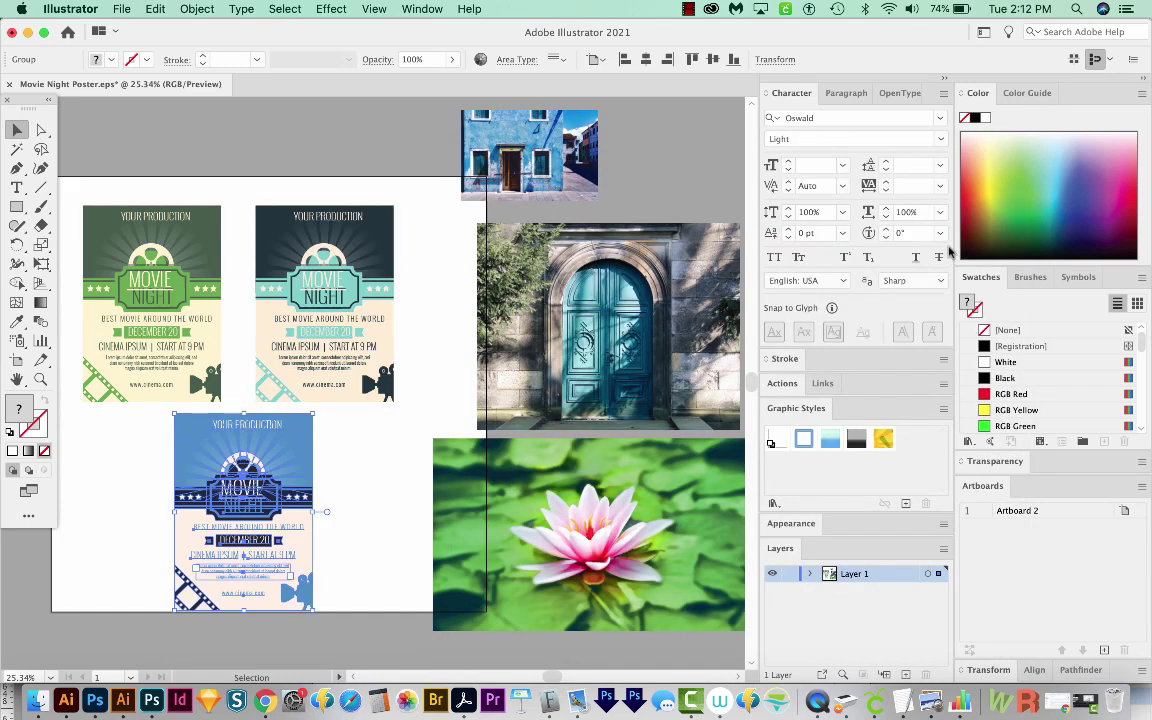
{"action": "left_click", "coordinate": [1081, 442]}
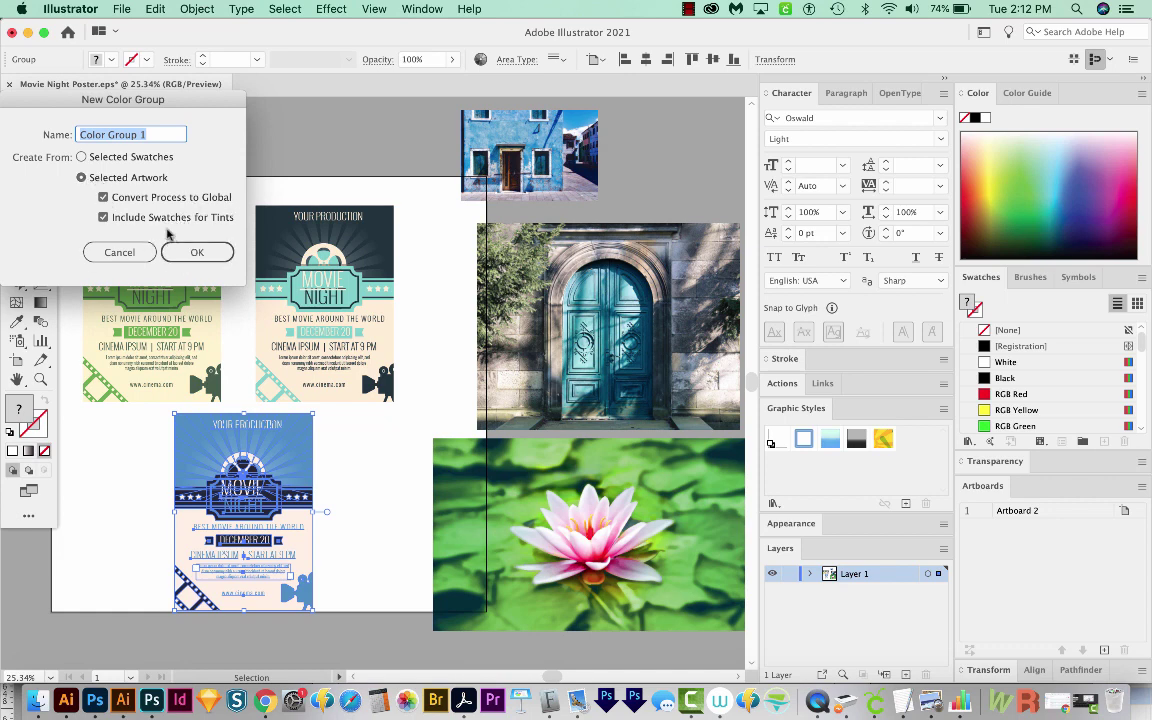
{"action": "left_click", "coordinate": [197, 251]}
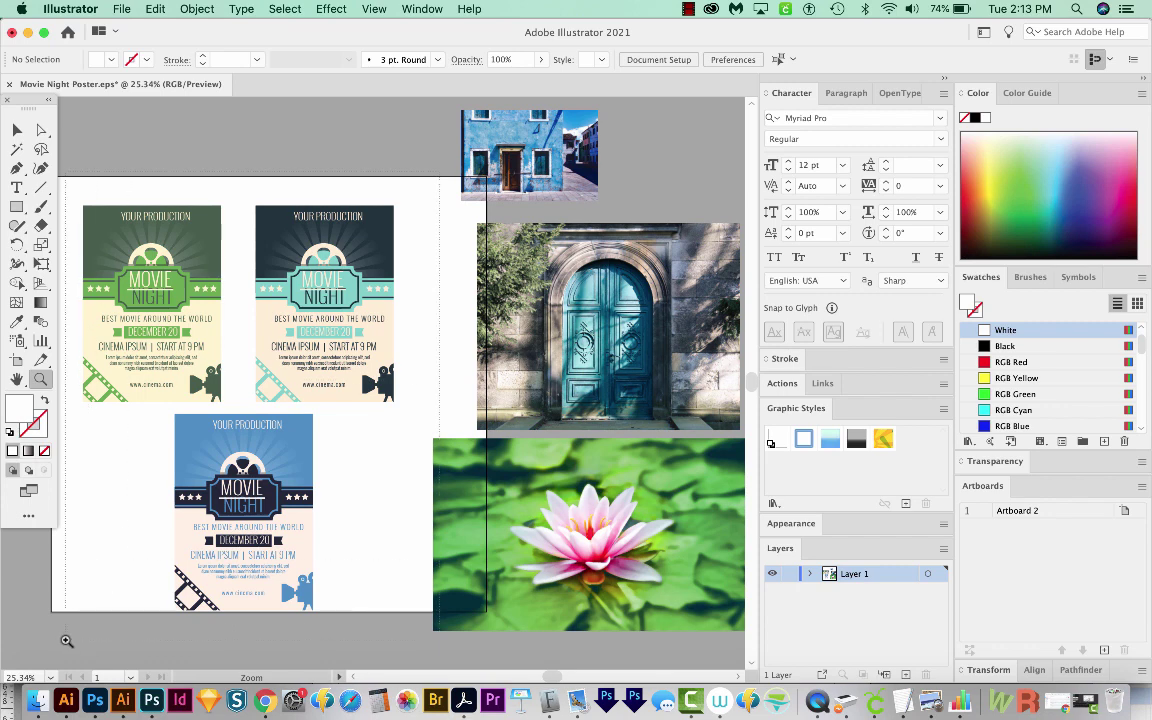
{"action": "key", "text": "super+0"}
{"action": "left_click_drag", "start_coordinate": [291, 500], "coordinate": [297, 483]}
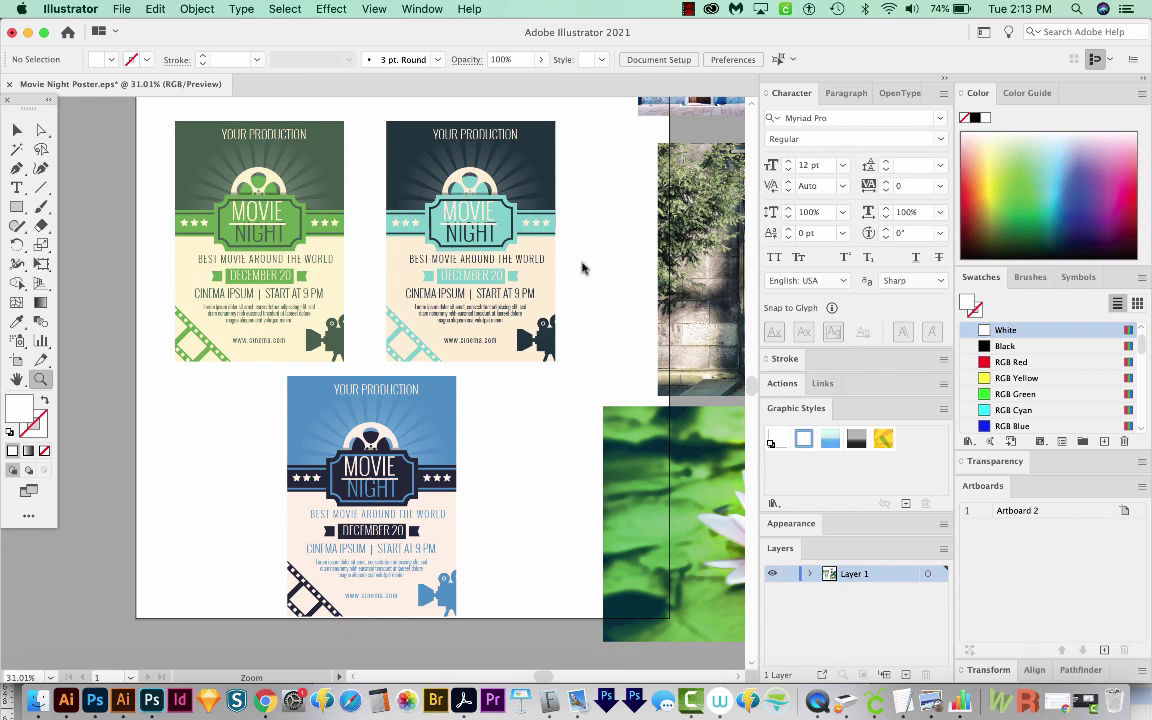
{"action": "left_click_drag", "start_coordinate": [568, 452], "coordinate": [492, 473]}
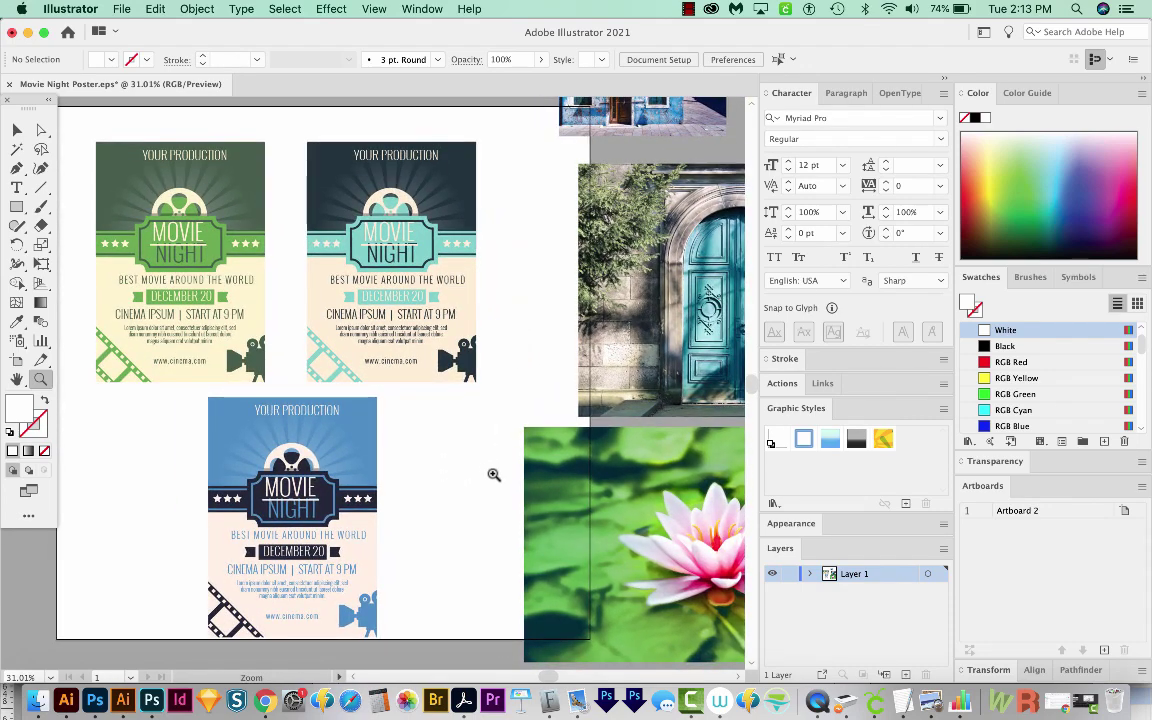